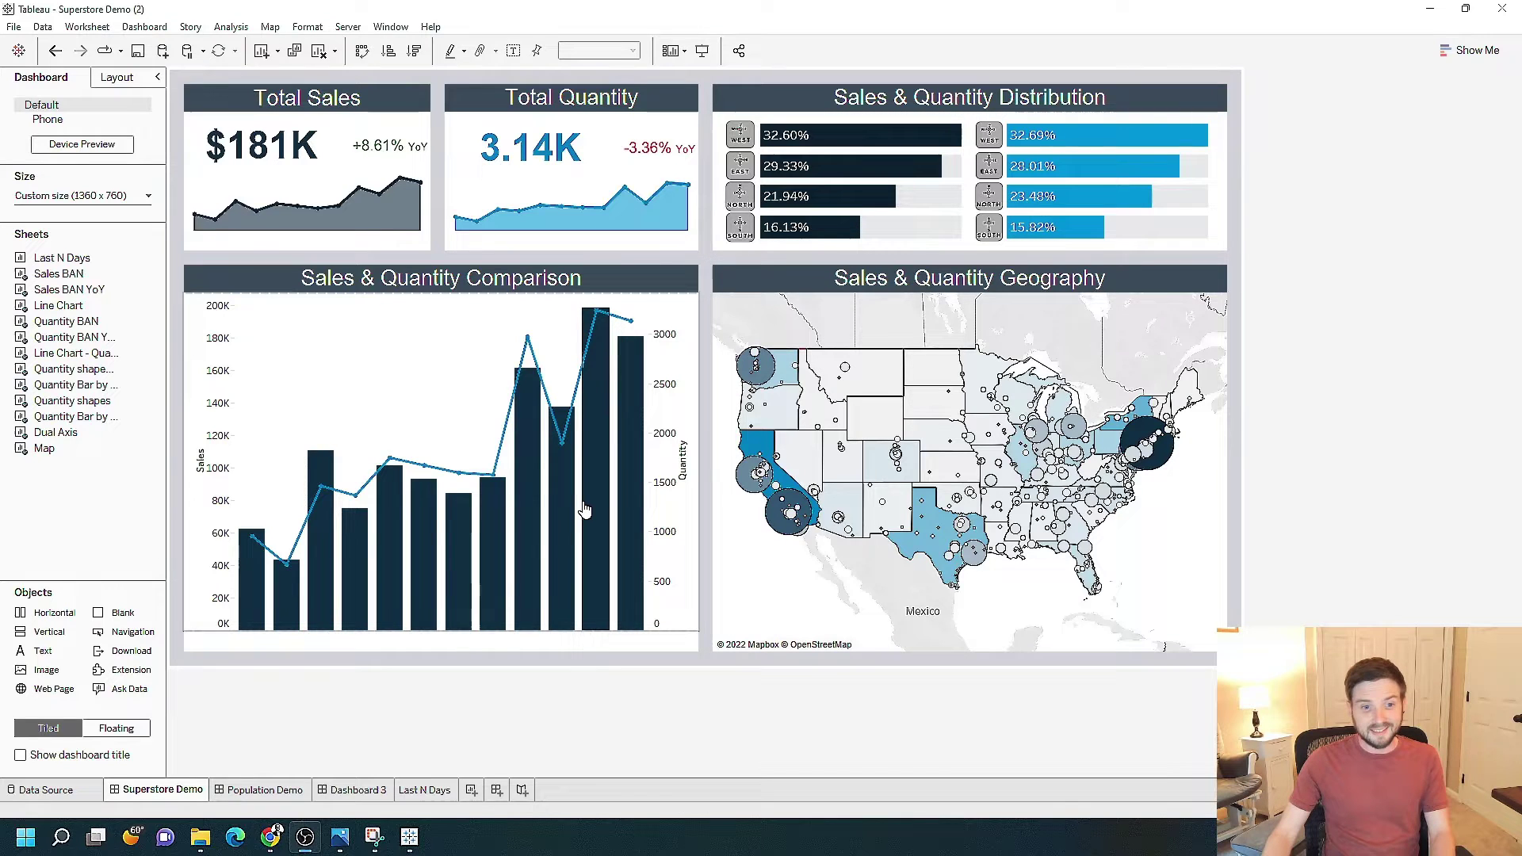
# Step: Switch to the blank 'Last N Days' worksheet
pyautogui.click(414, 793)
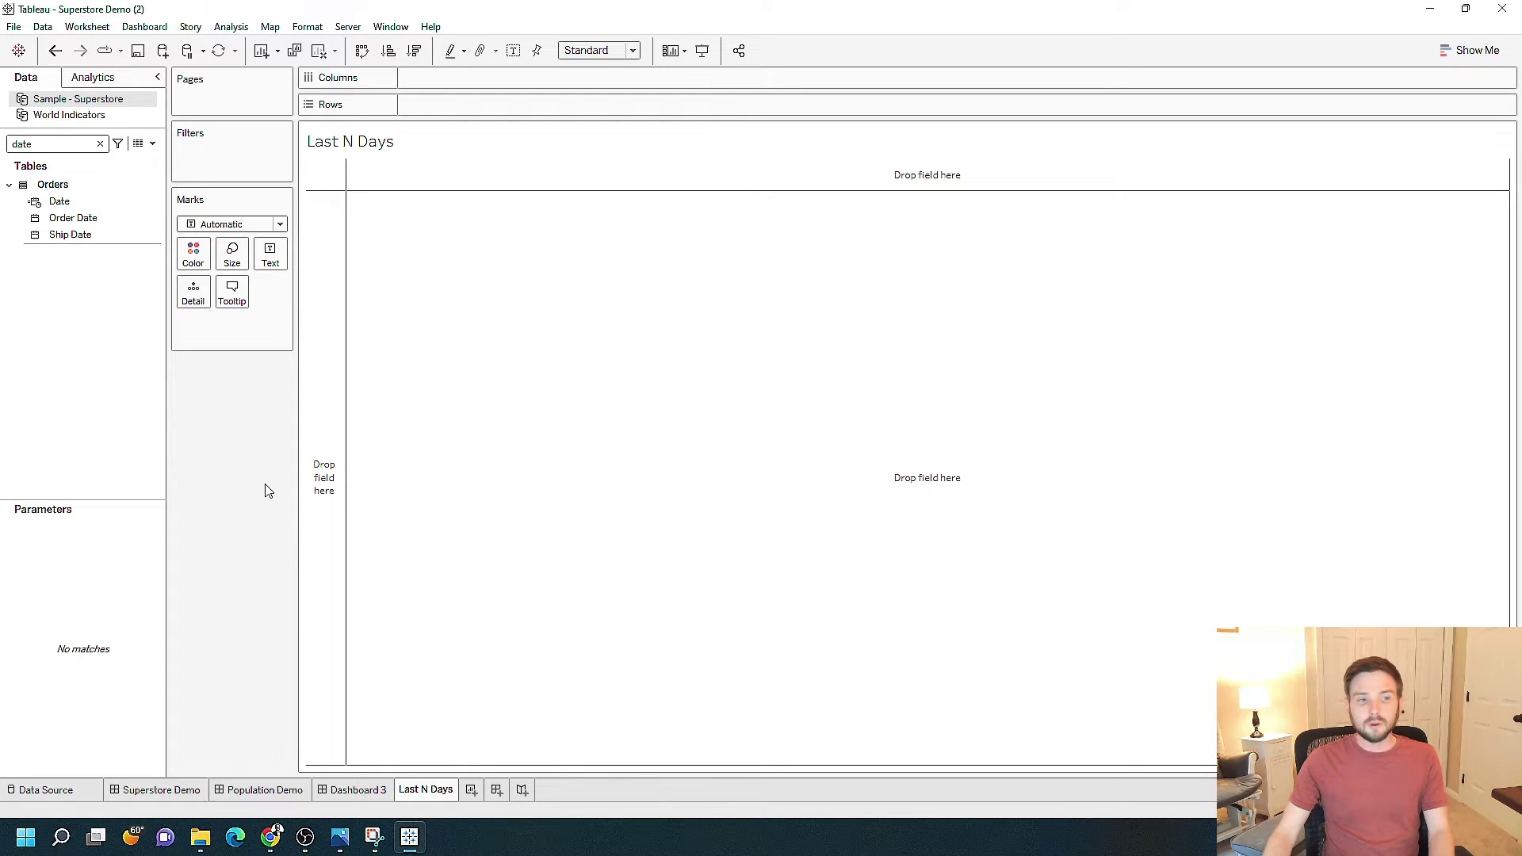
# Step: Add Date years to the columns and Sales totals to the view
pyautogui.click(74, 201)
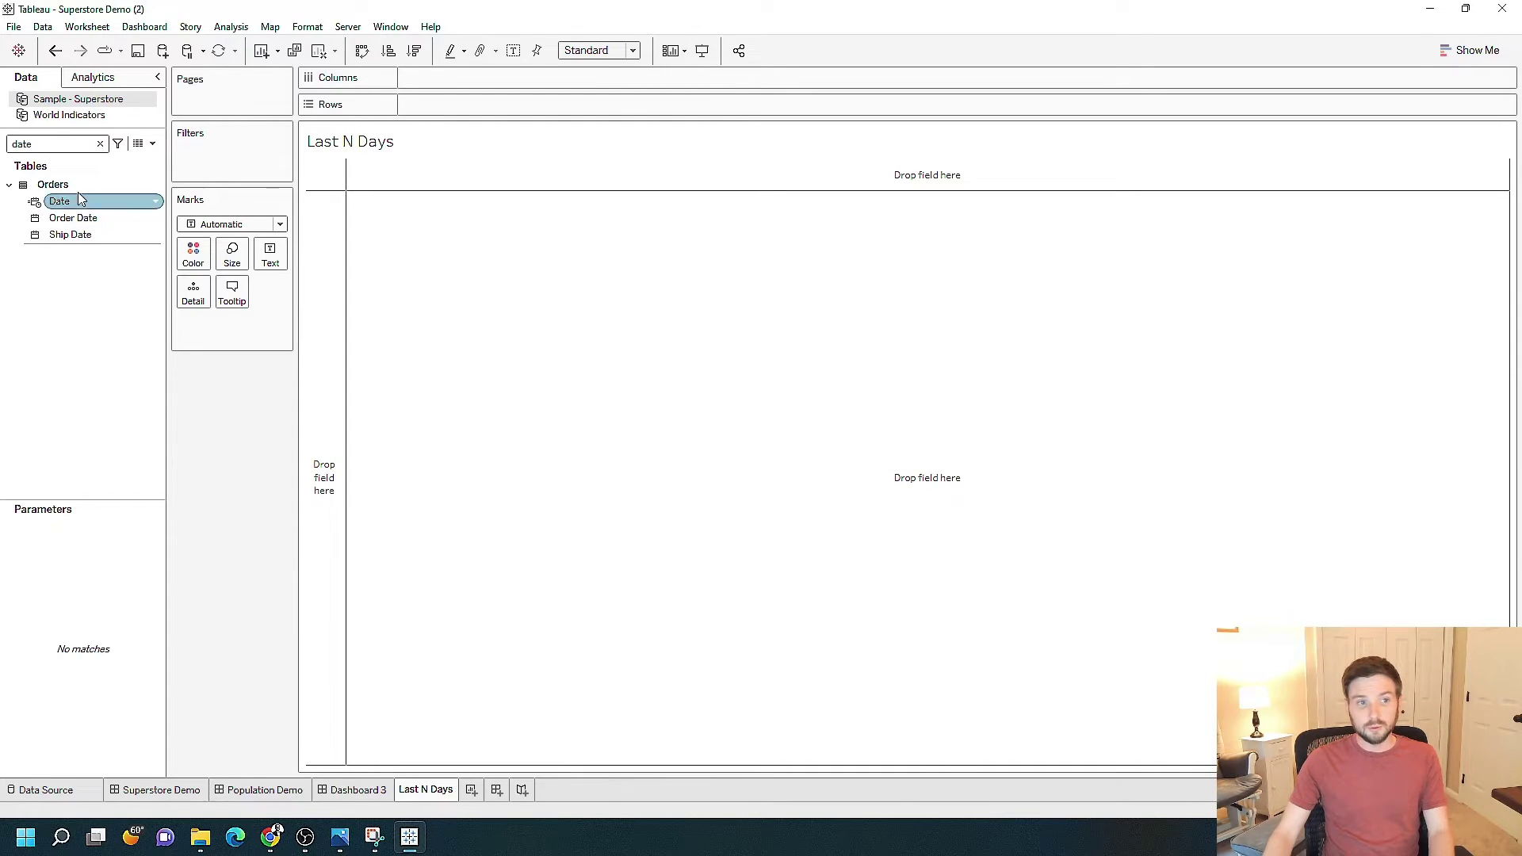
pyautogui.doubleClick(60, 202)
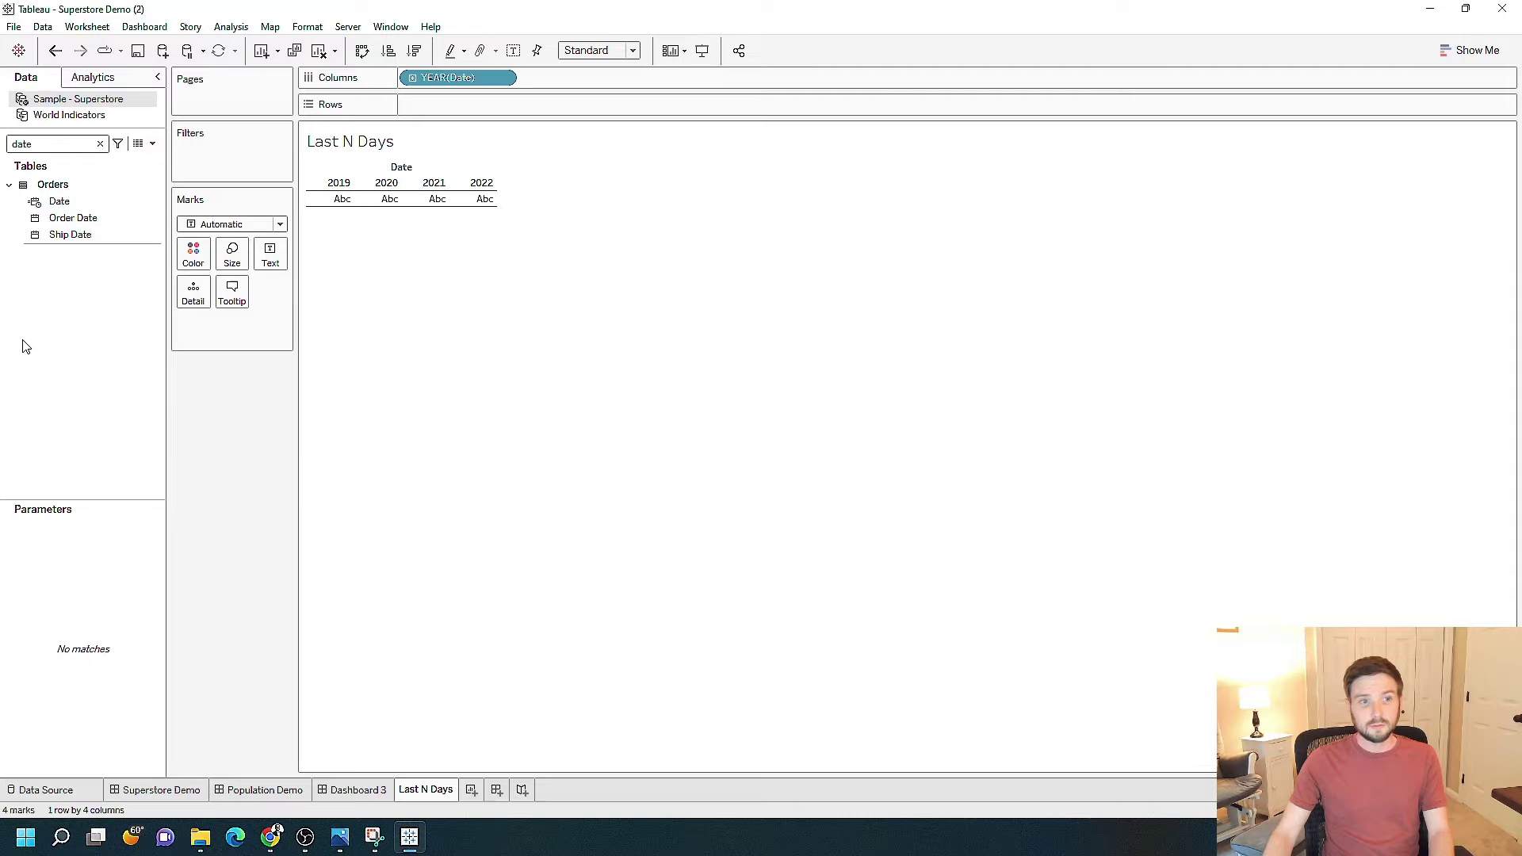
pyautogui.doubleClick(26, 143)
pyautogui.press('BackSpace')
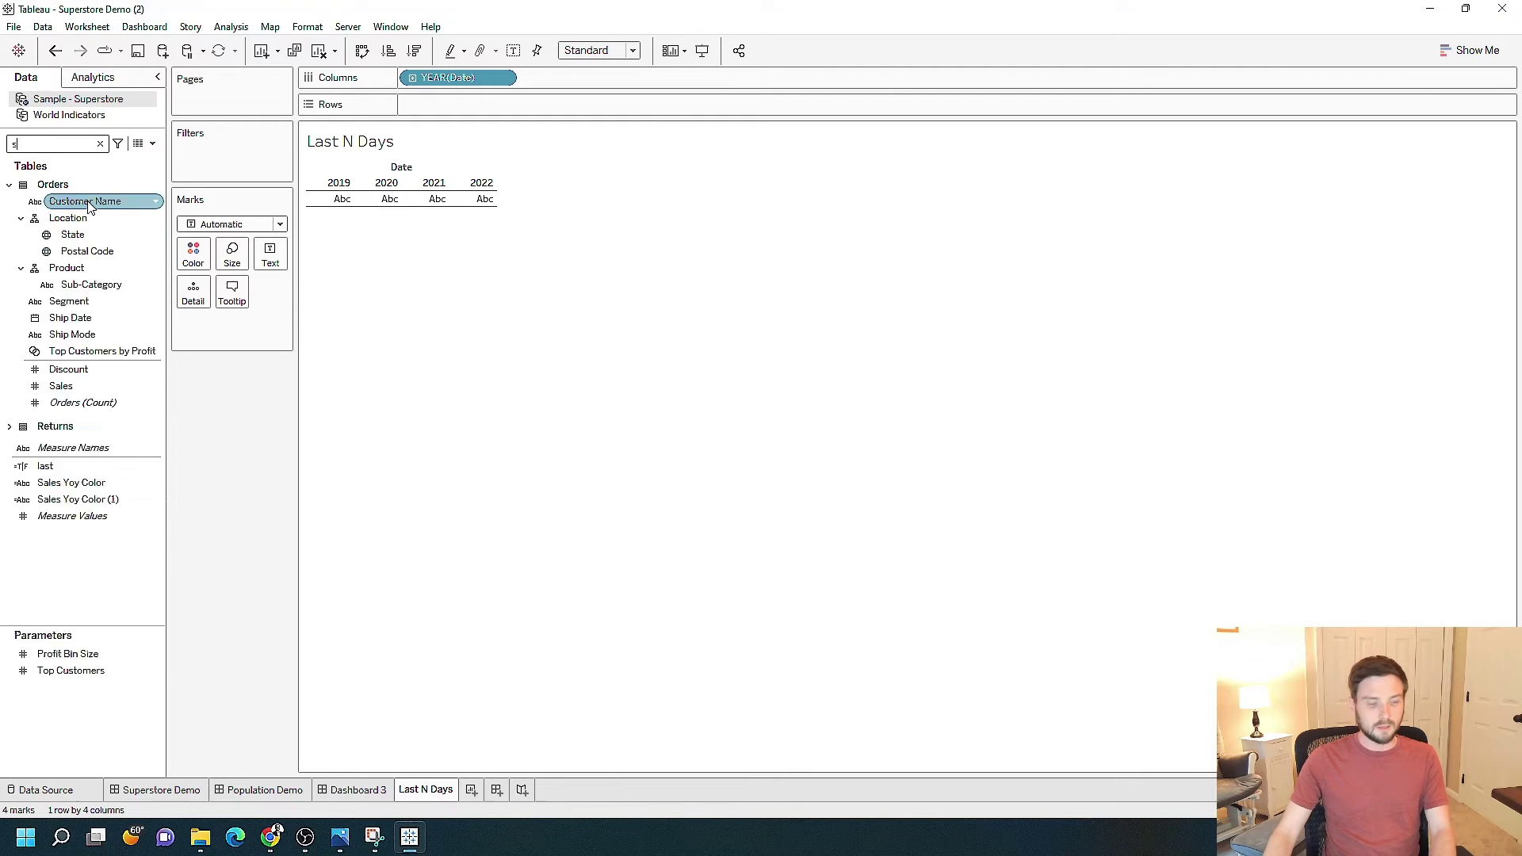
pyautogui.write('sa')
pyautogui.doubleClick(88, 215)
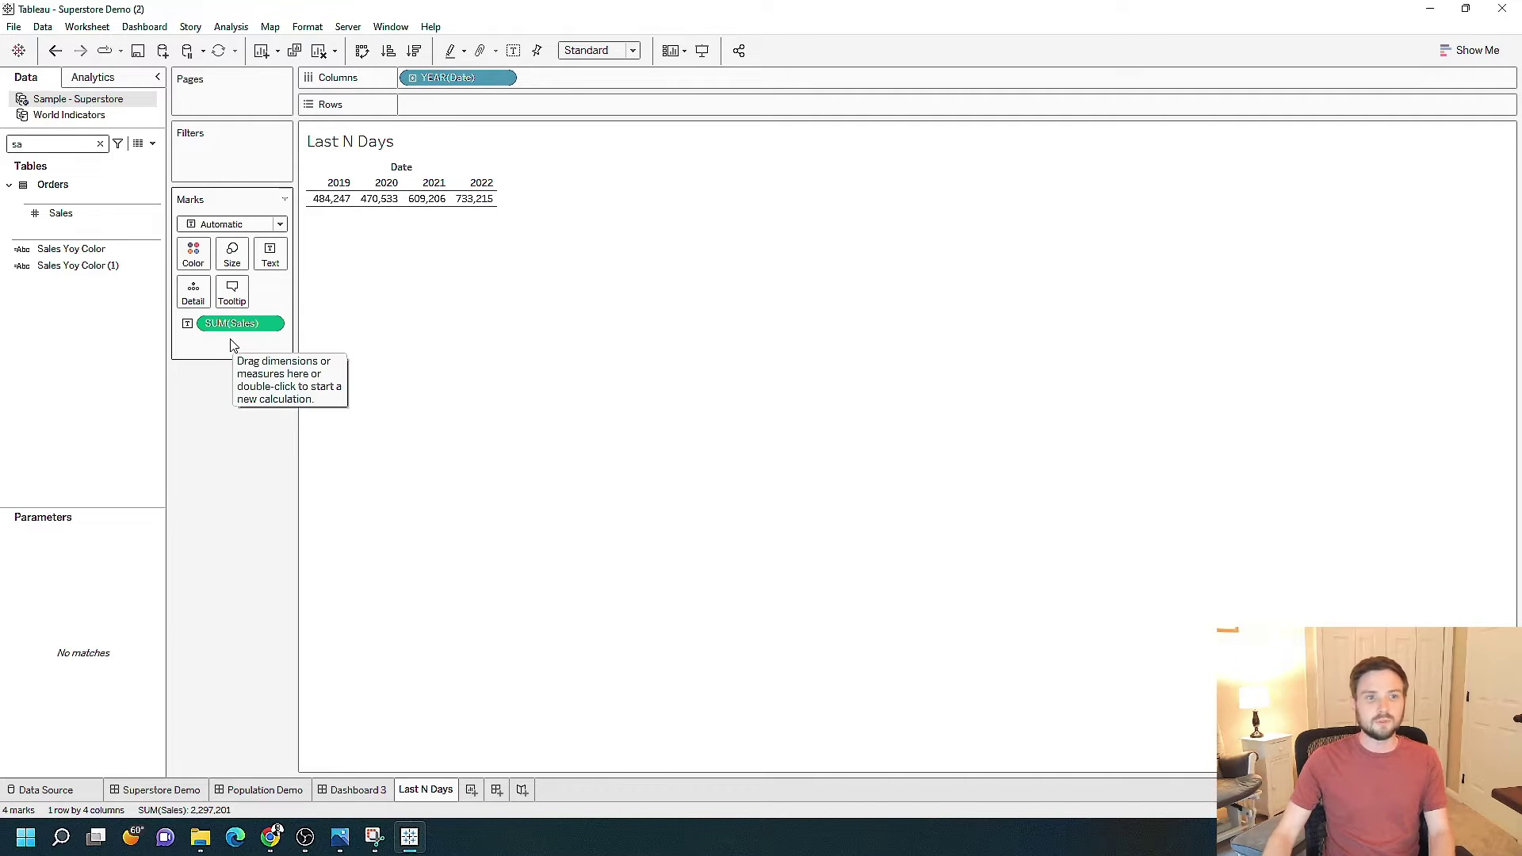
# Step: Move SUM(Sales) to Rows, show Date by week, and narrow the side panes
pyautogui.moveTo(230, 324); pyautogui.dragTo(465, 110)
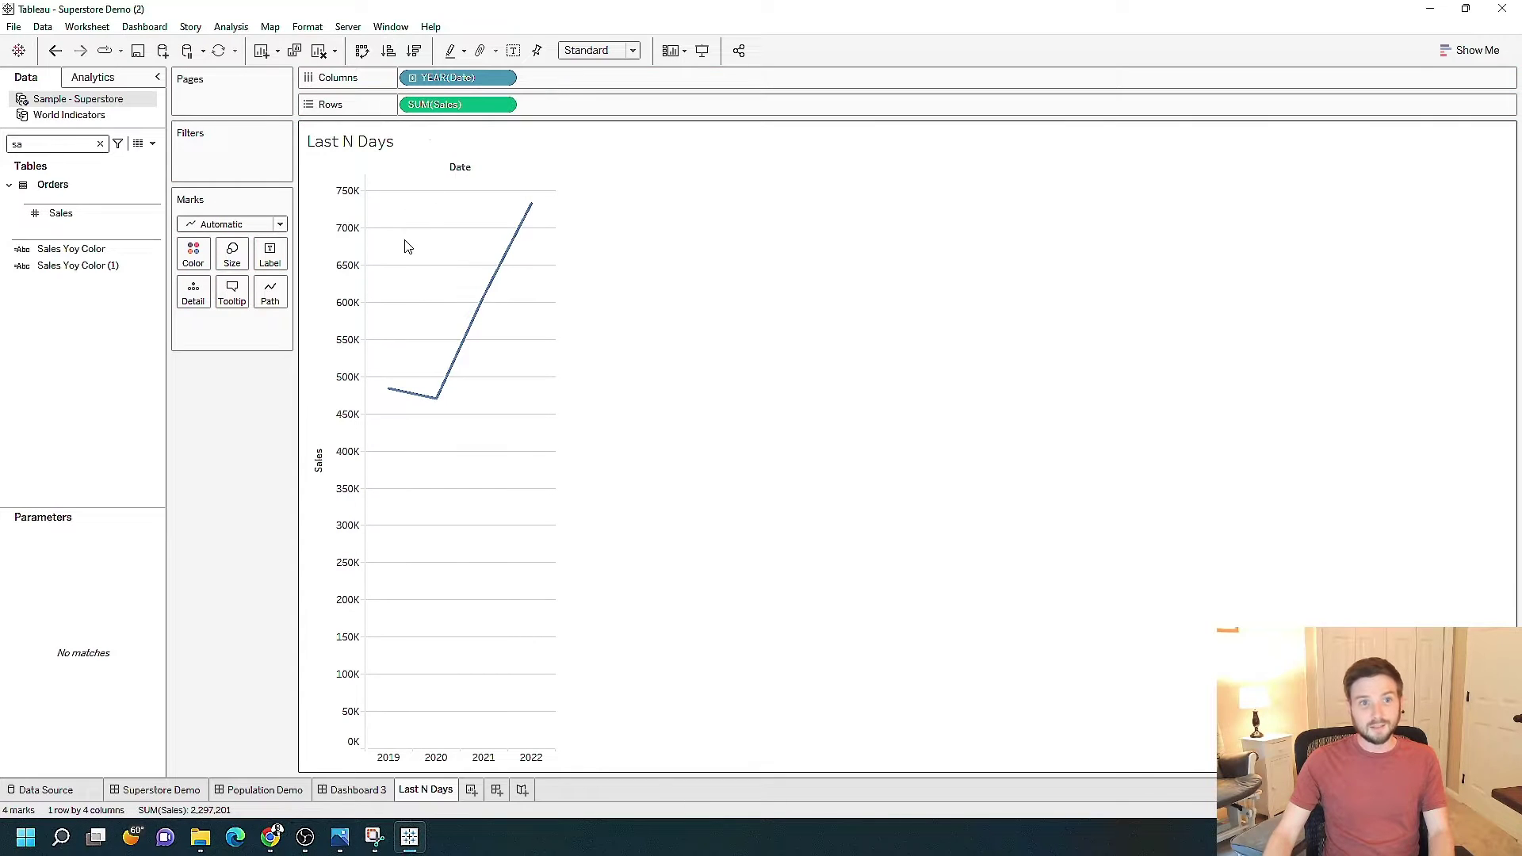
pyautogui.click(505, 78)
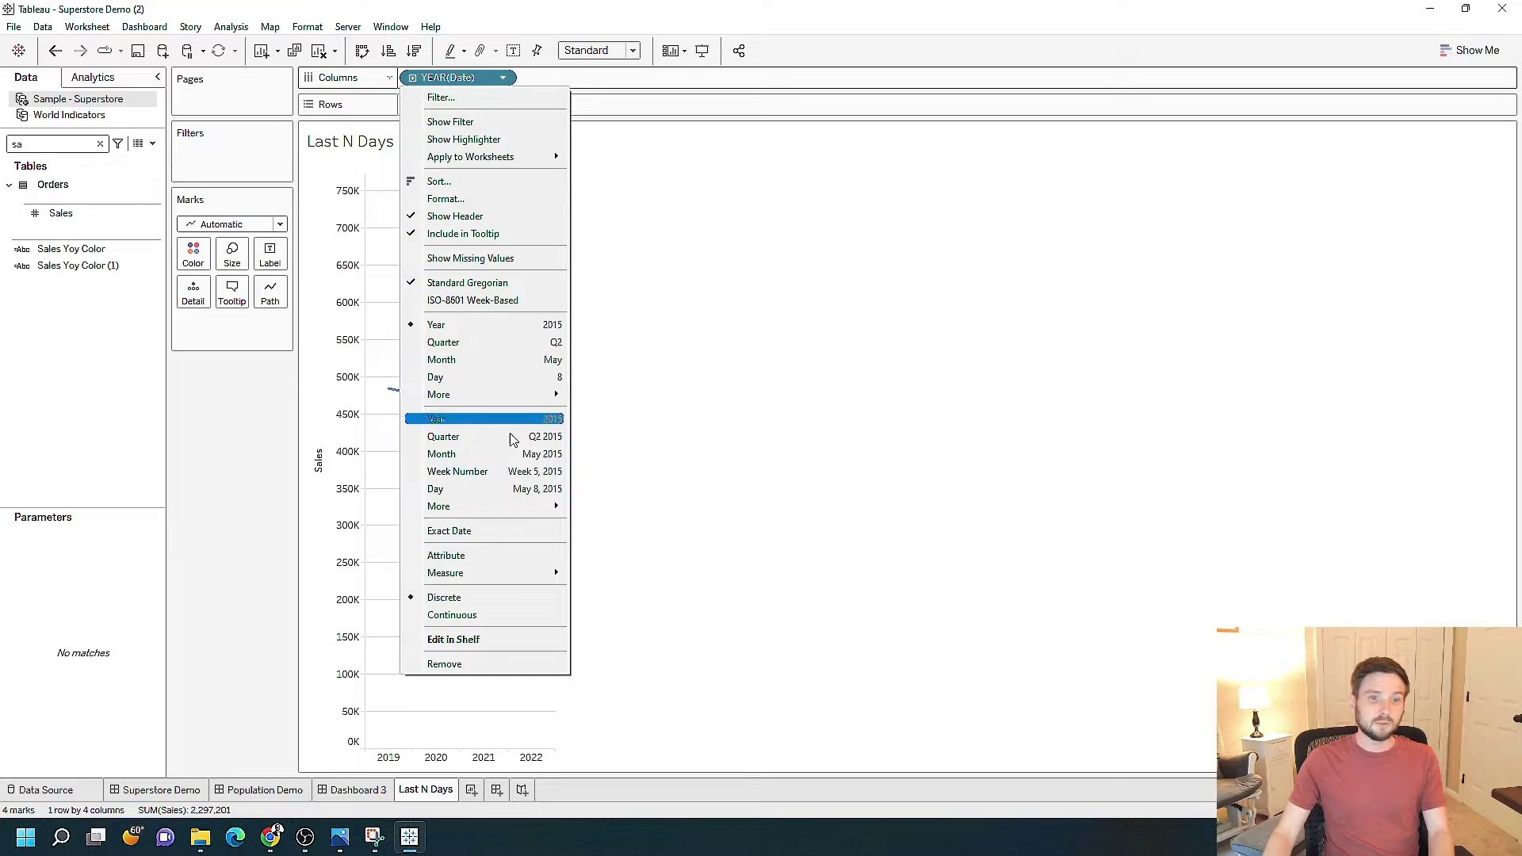
pyautogui.click(529, 472)
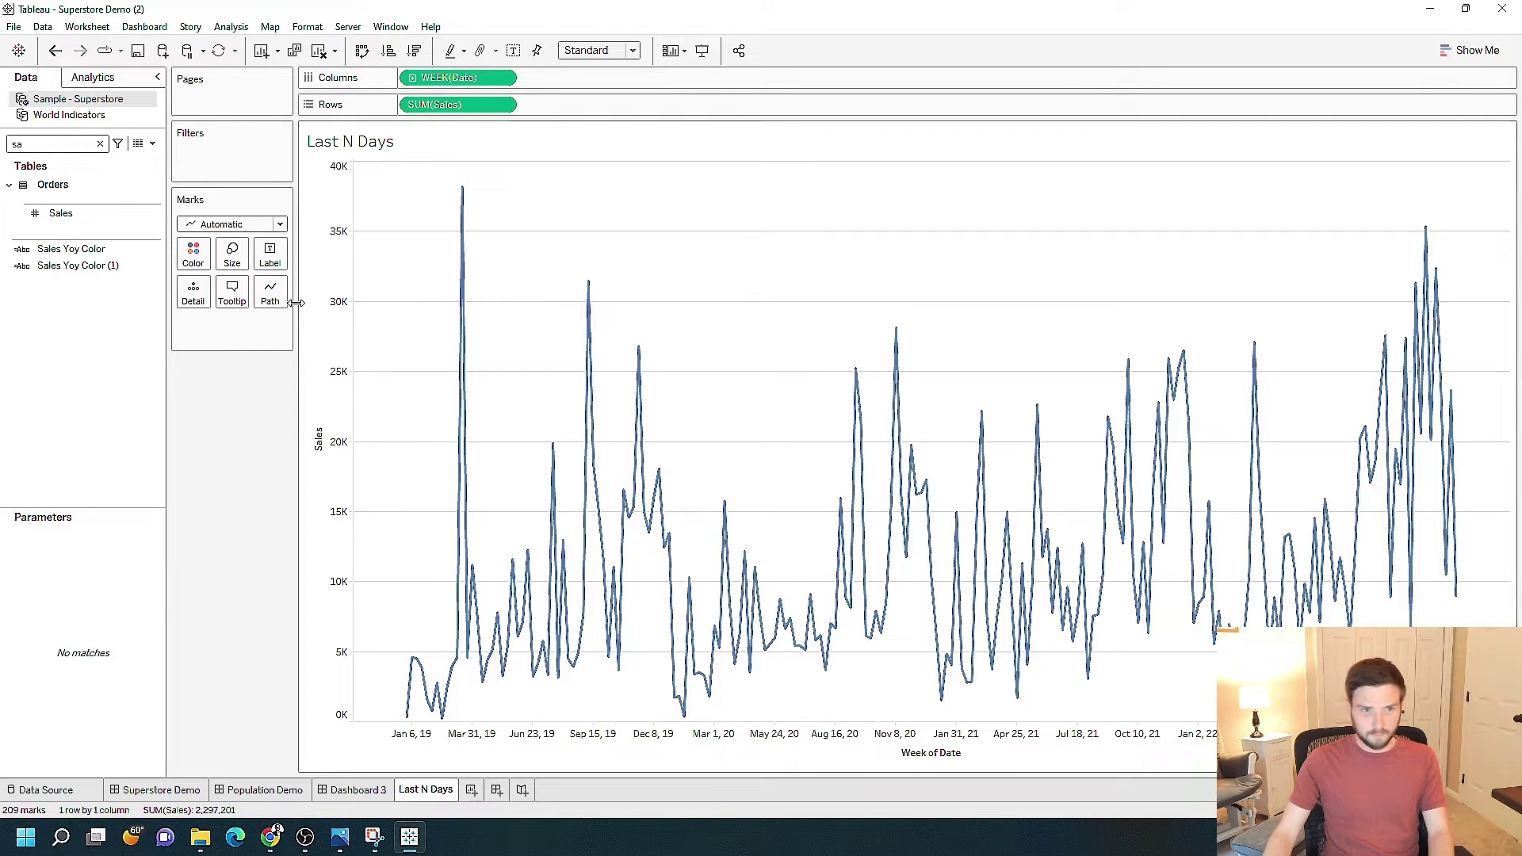
pyautogui.moveTo(171, 321); pyautogui.dragTo(140, 320)
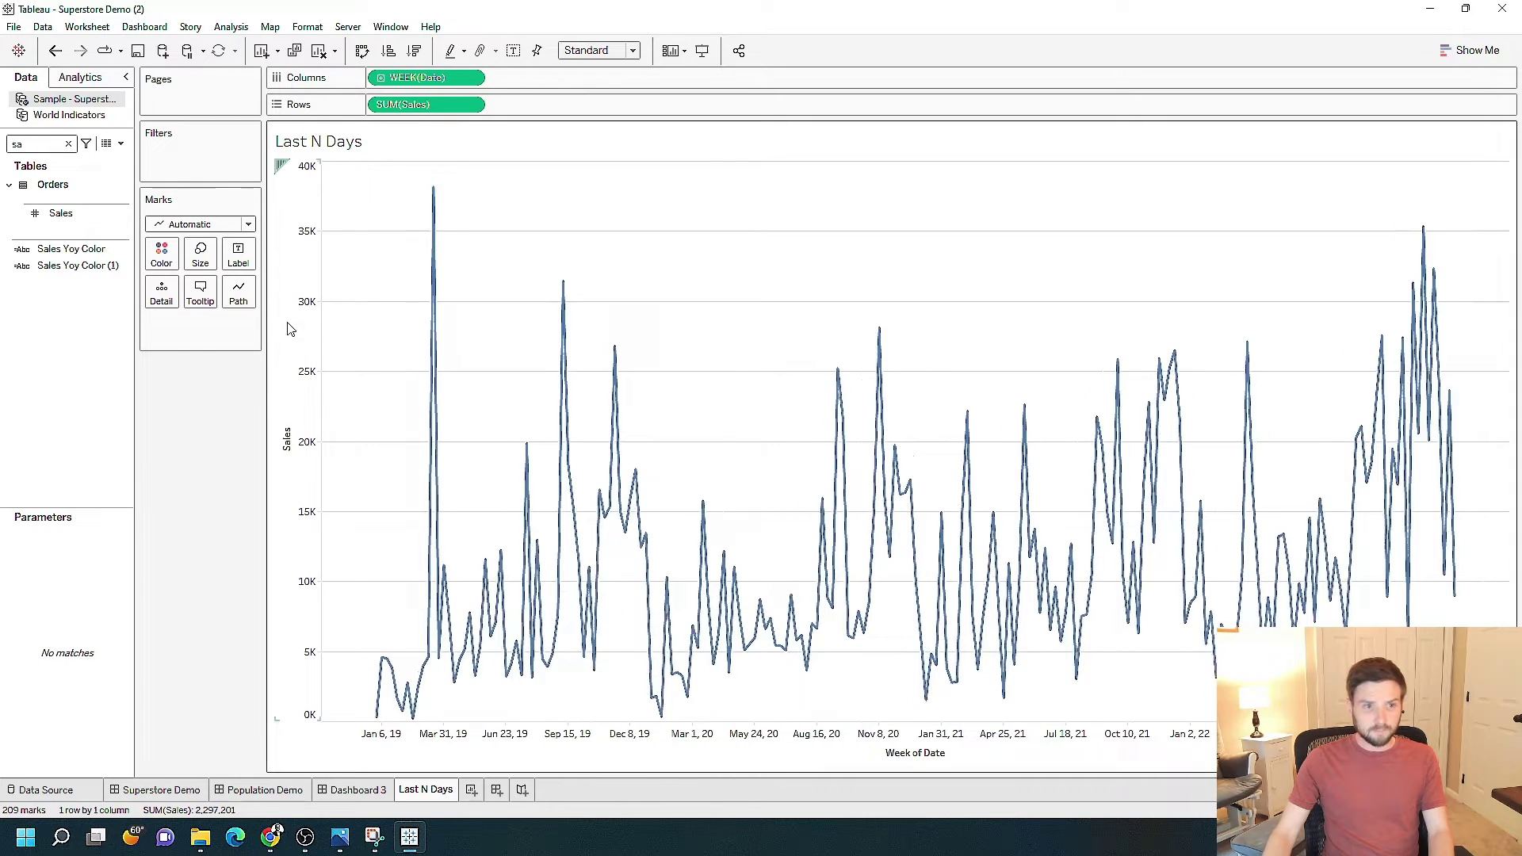
pyautogui.moveTo(265, 323); pyautogui.dragTo(226, 322)
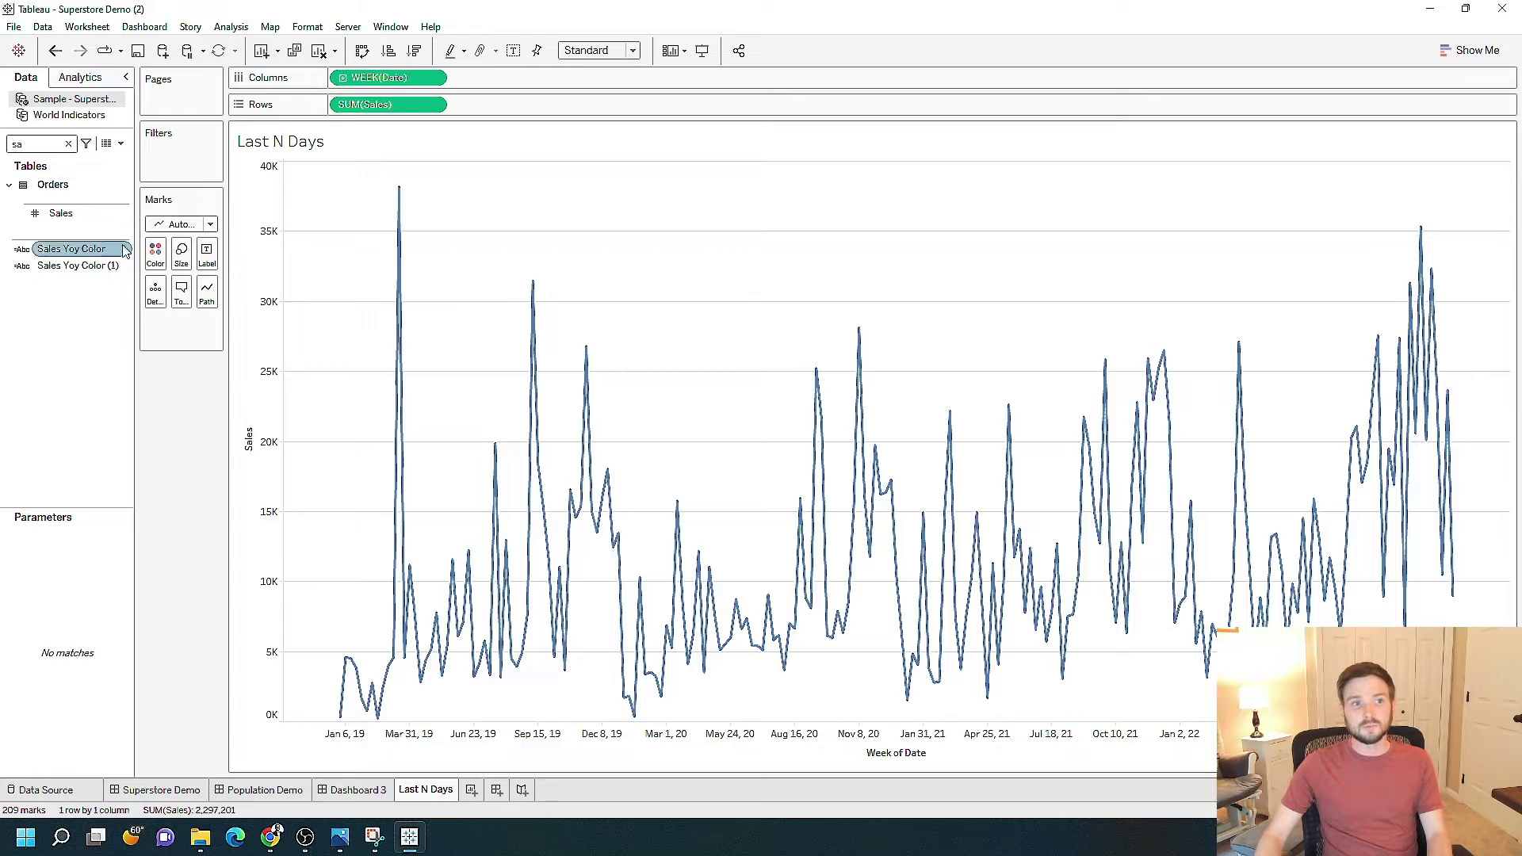
# Step: Open the Data pane dropdown menu with the parameter and calculated field options
pyautogui.click(121, 144)
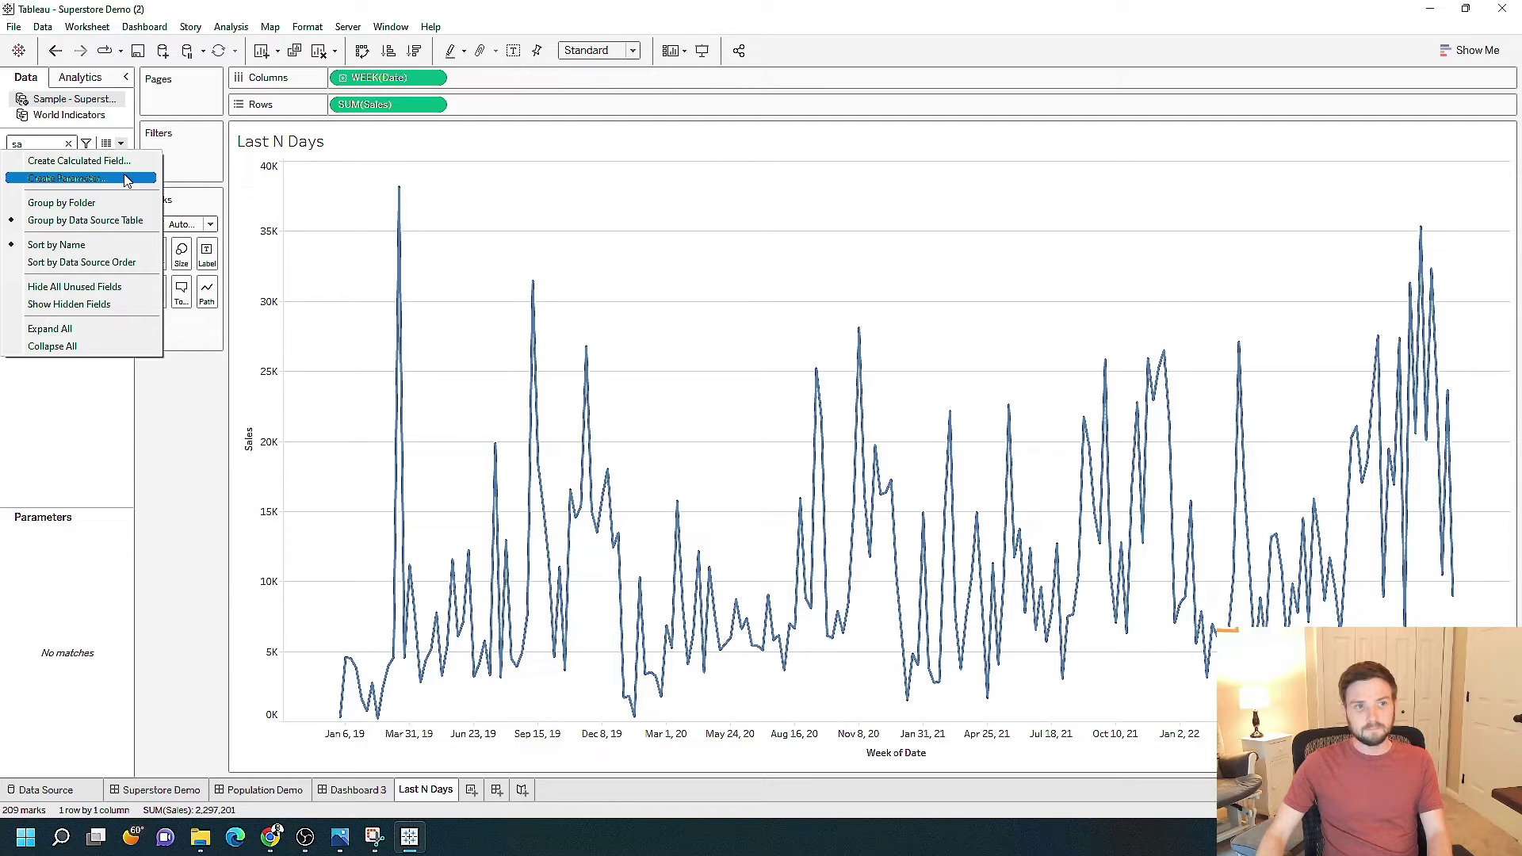
# Step: Create a parameter named 'Last N Days' with current value 365 and Integer type
pyautogui.click(125, 179)
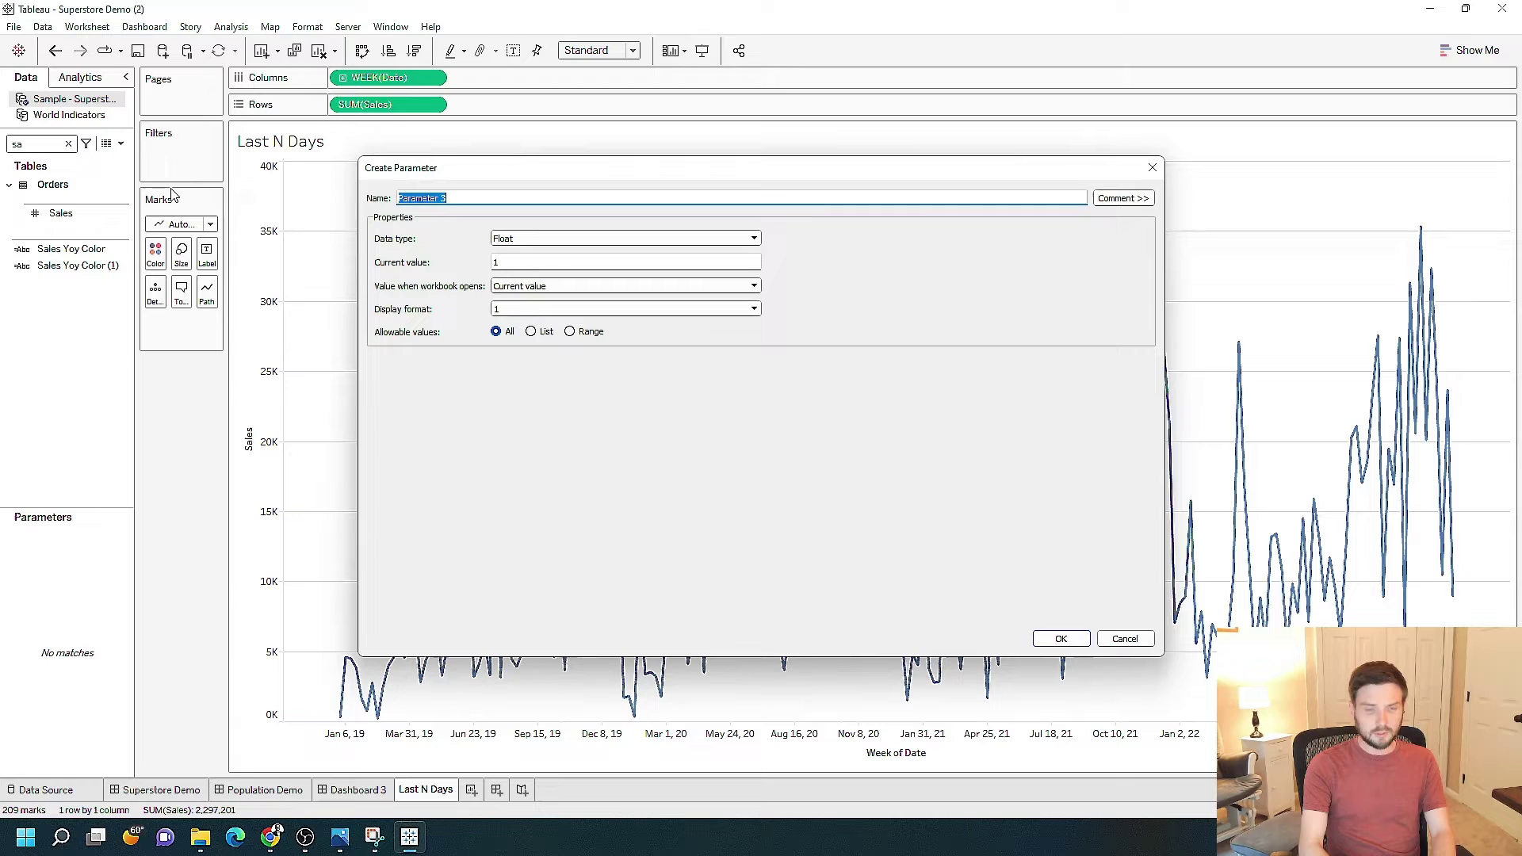
pyautogui.write('Last N D')
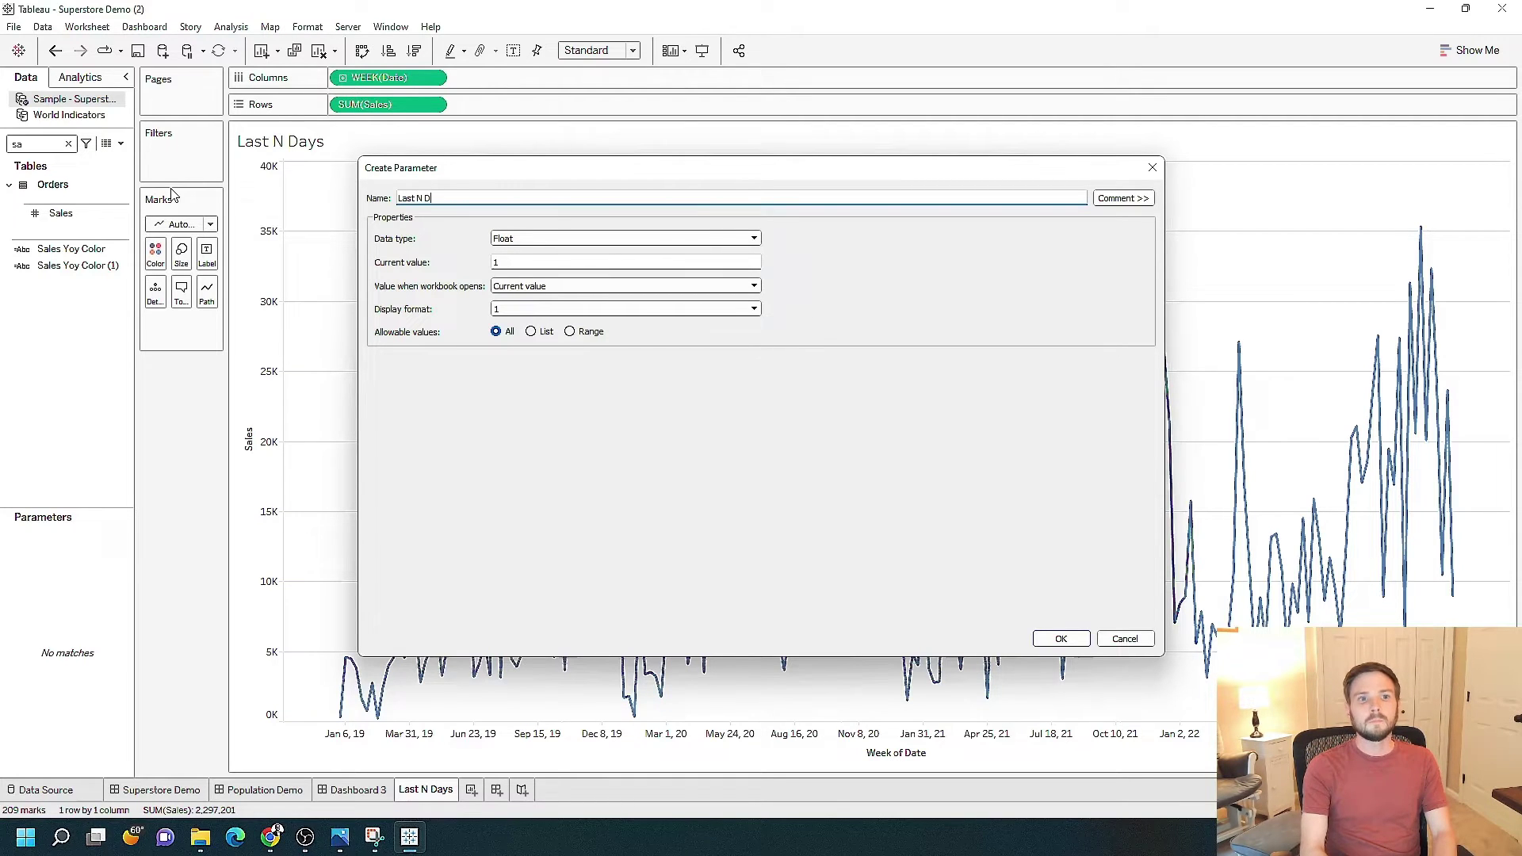
pyautogui.write('ays')
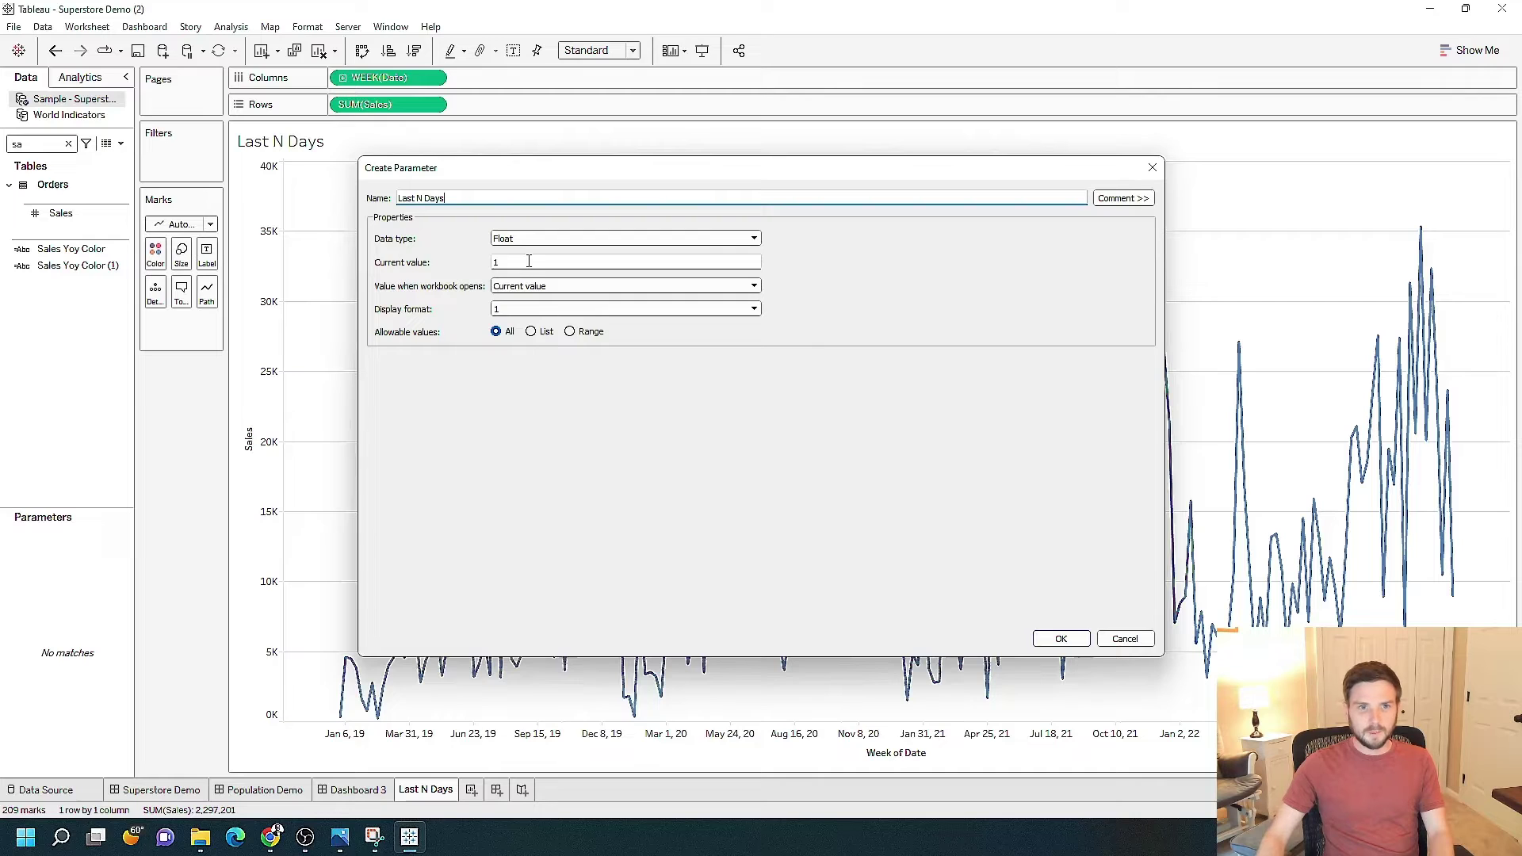
pyautogui.doubleClick(529, 263)
pyautogui.write('65')
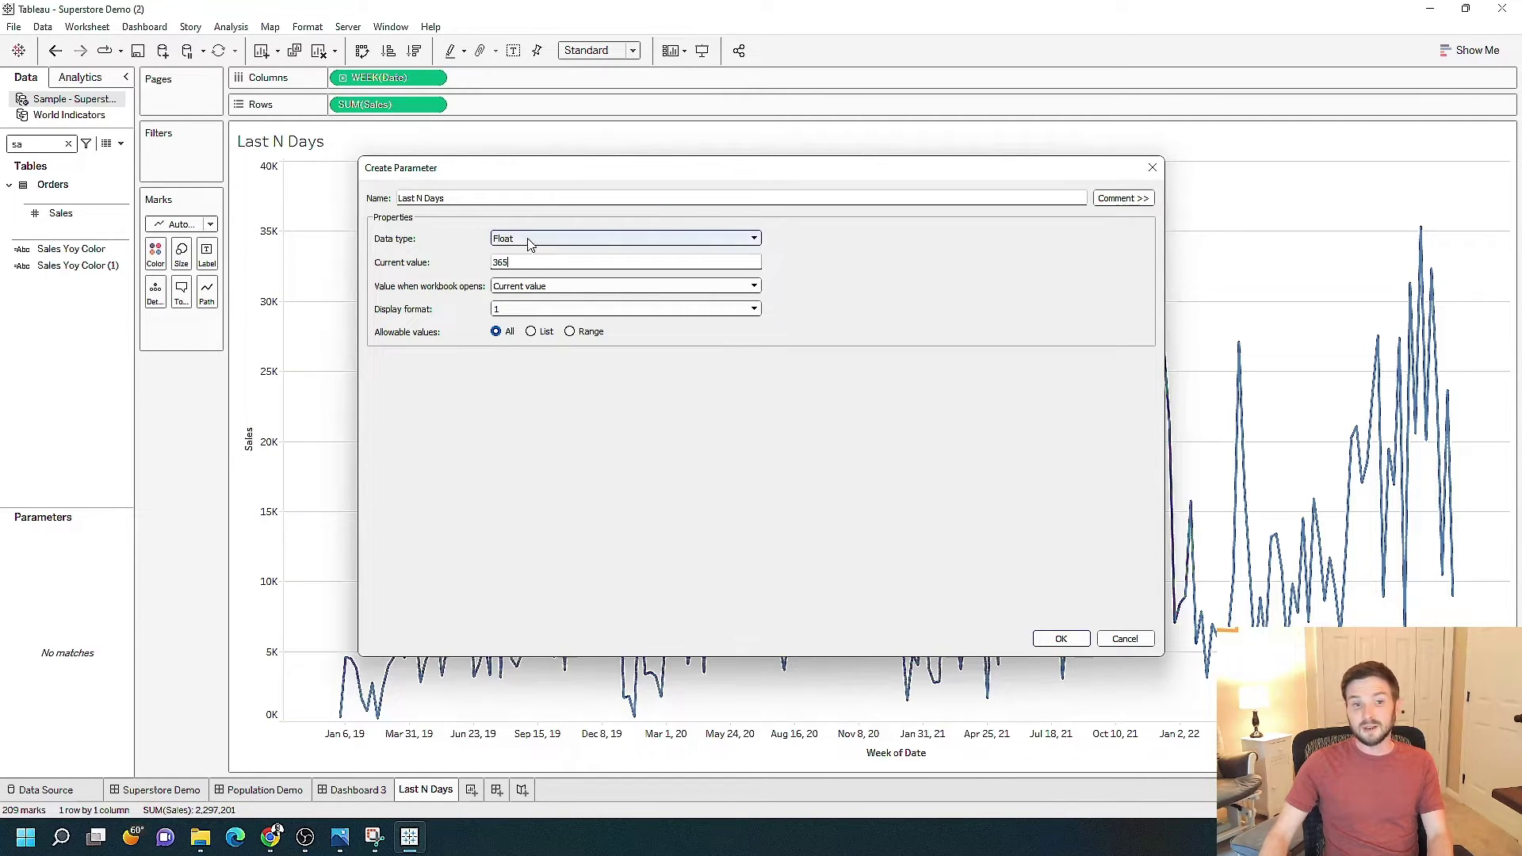
pyautogui.click(527, 237)
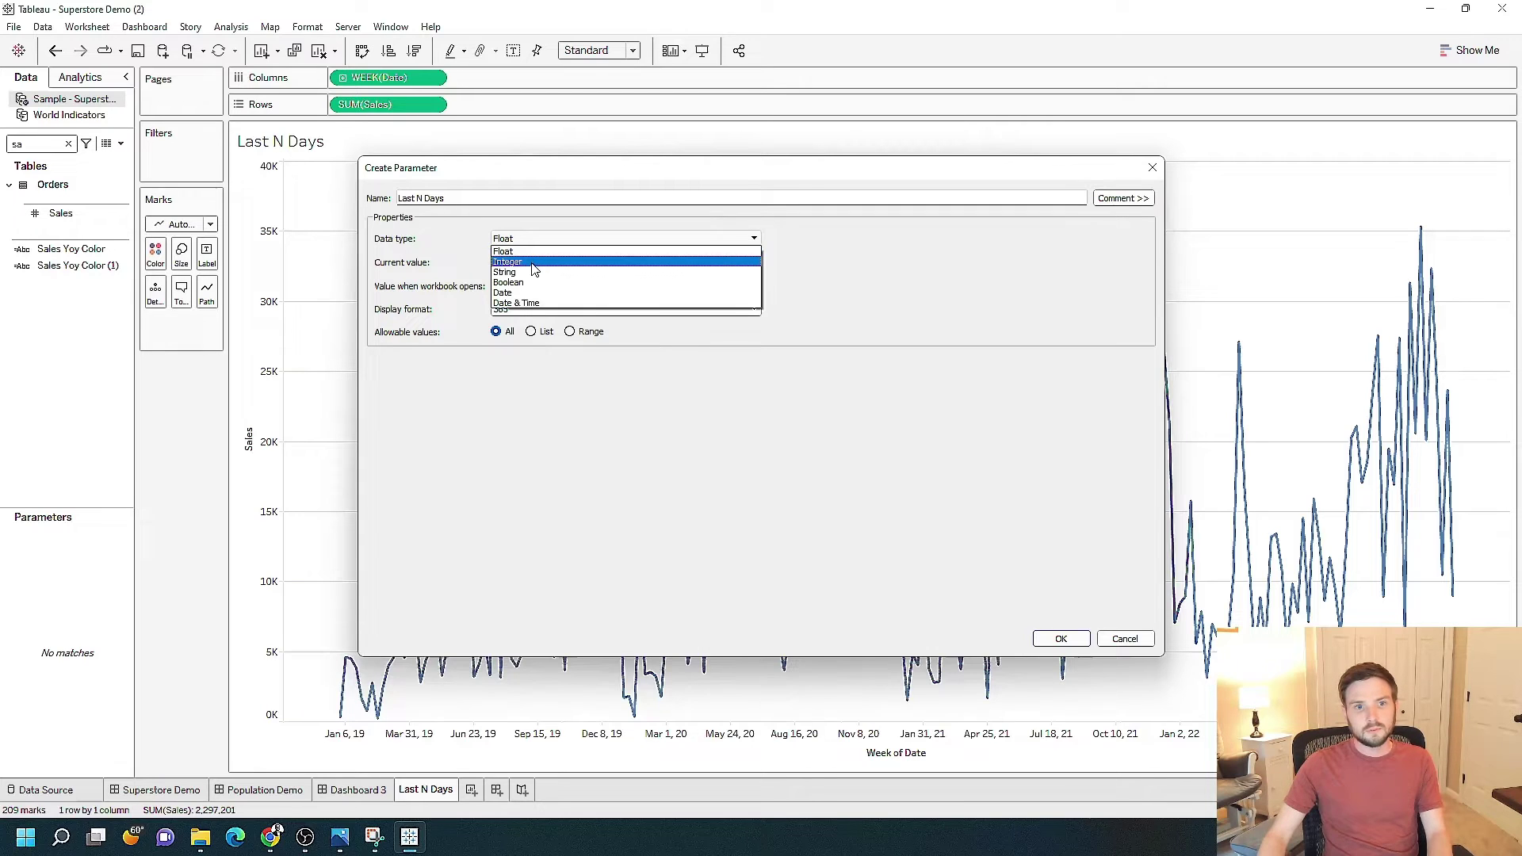
pyautogui.click(534, 265)
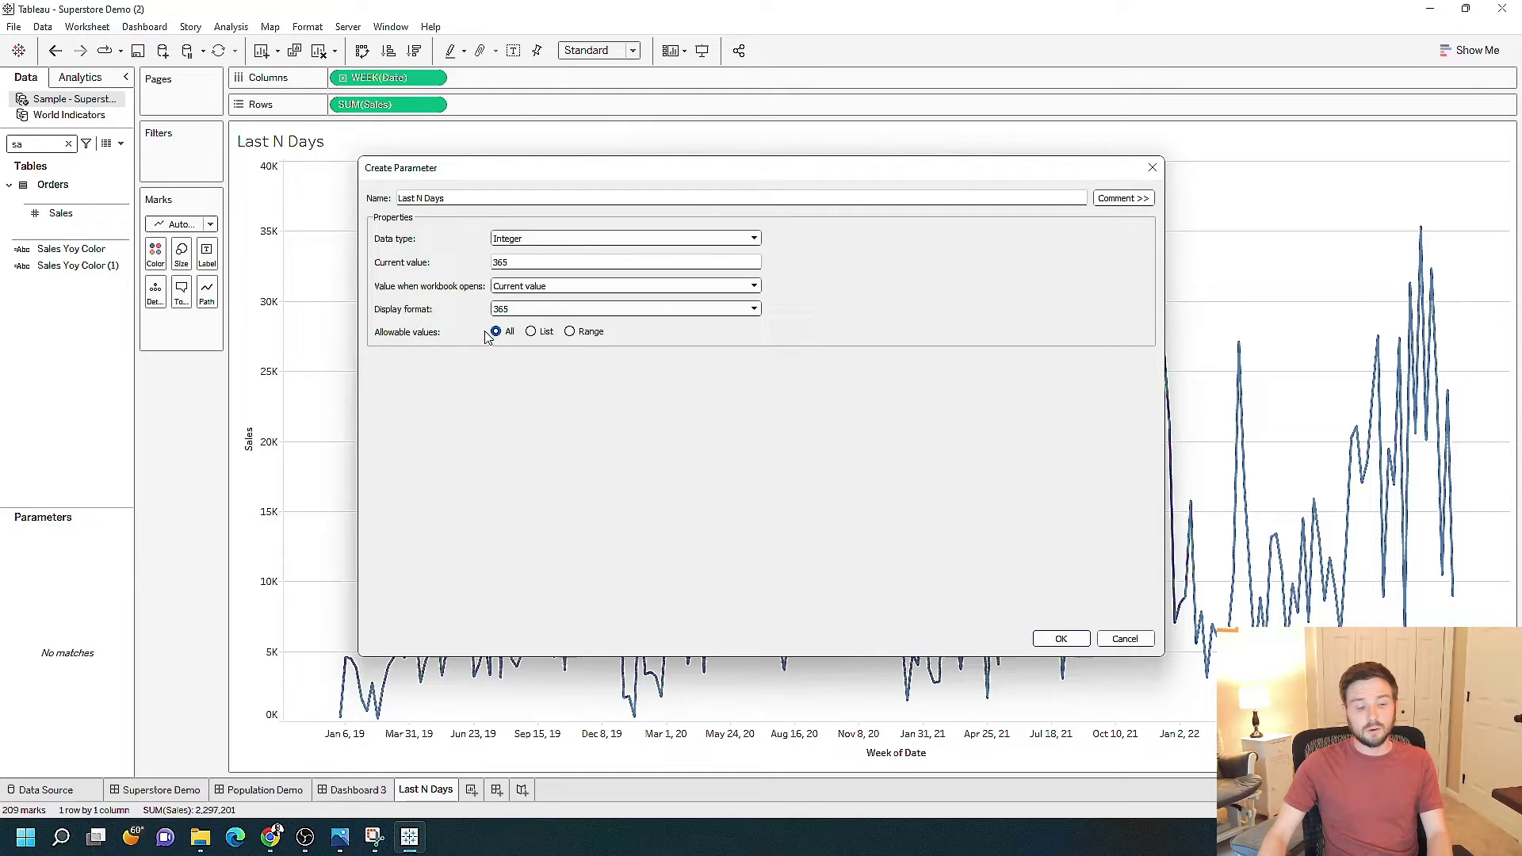
# Step: Create the Last N Days parameter and show its control on the sheet
pyautogui.click(1062, 640)
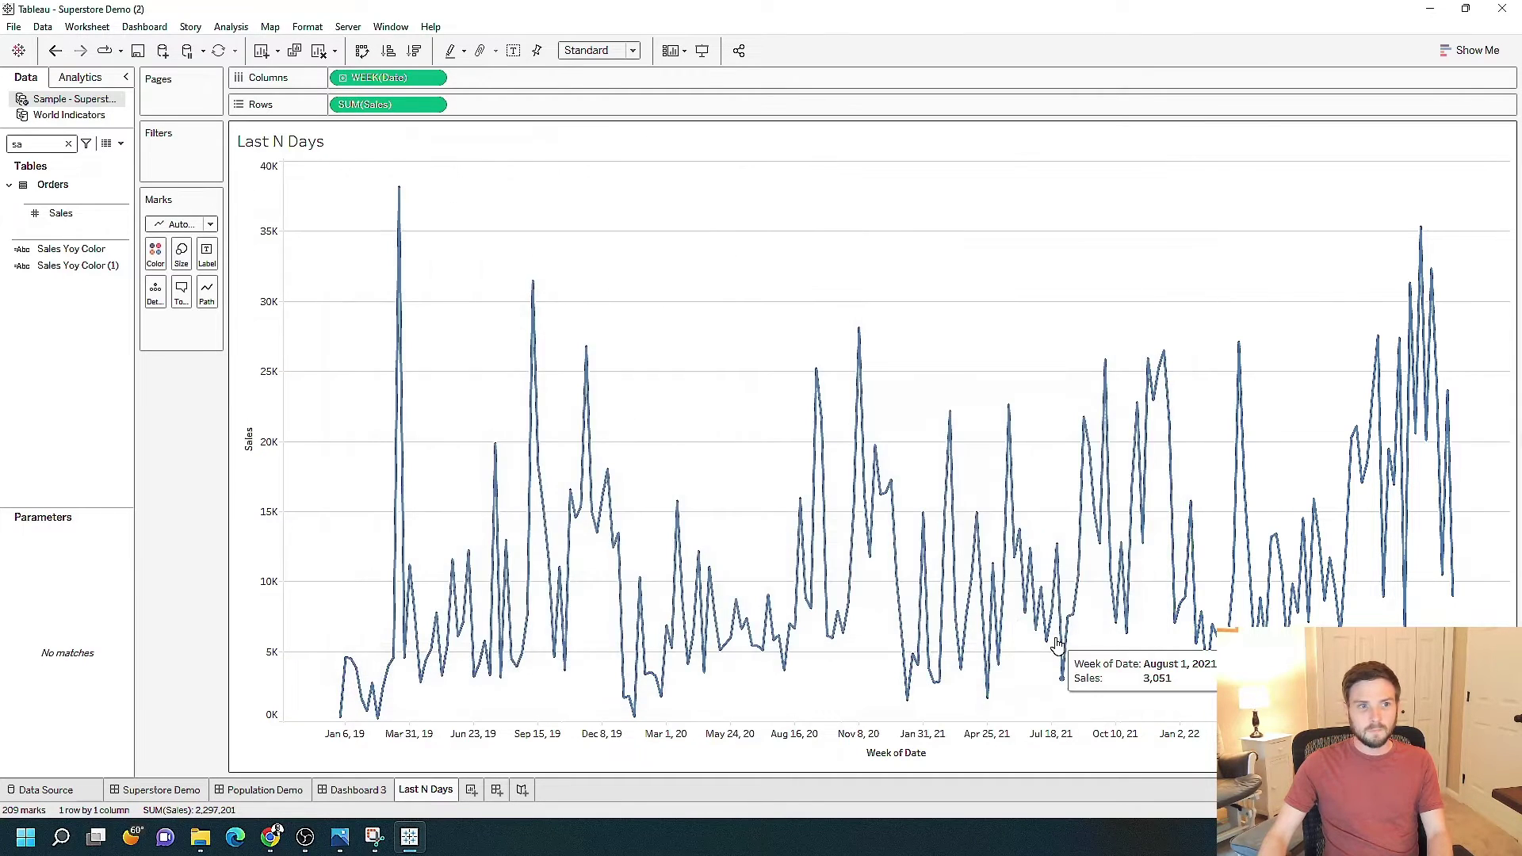
pyautogui.click(67, 143)
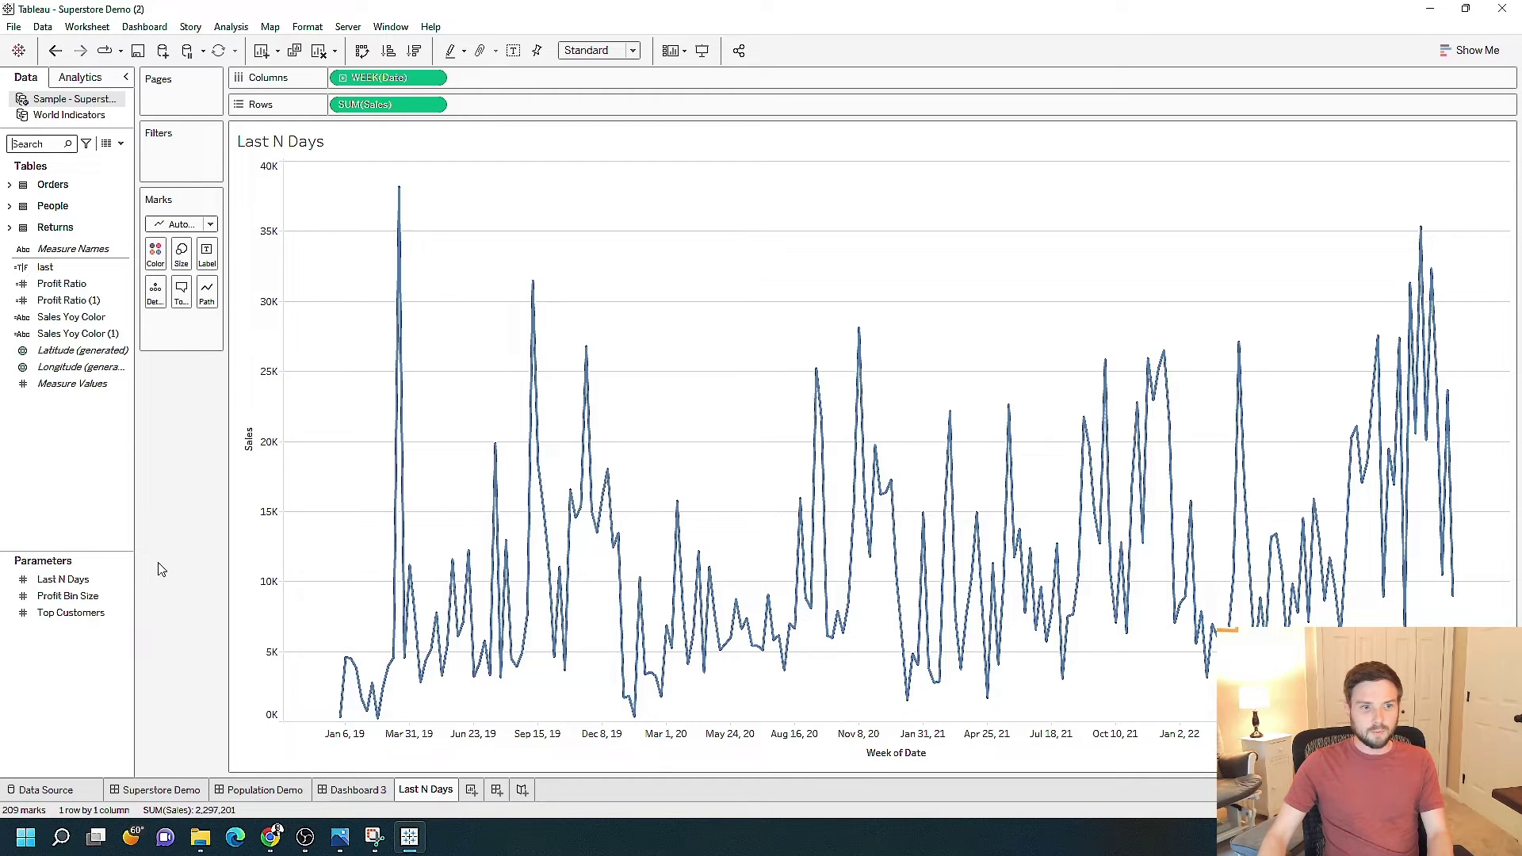
pyautogui.click(65, 579)
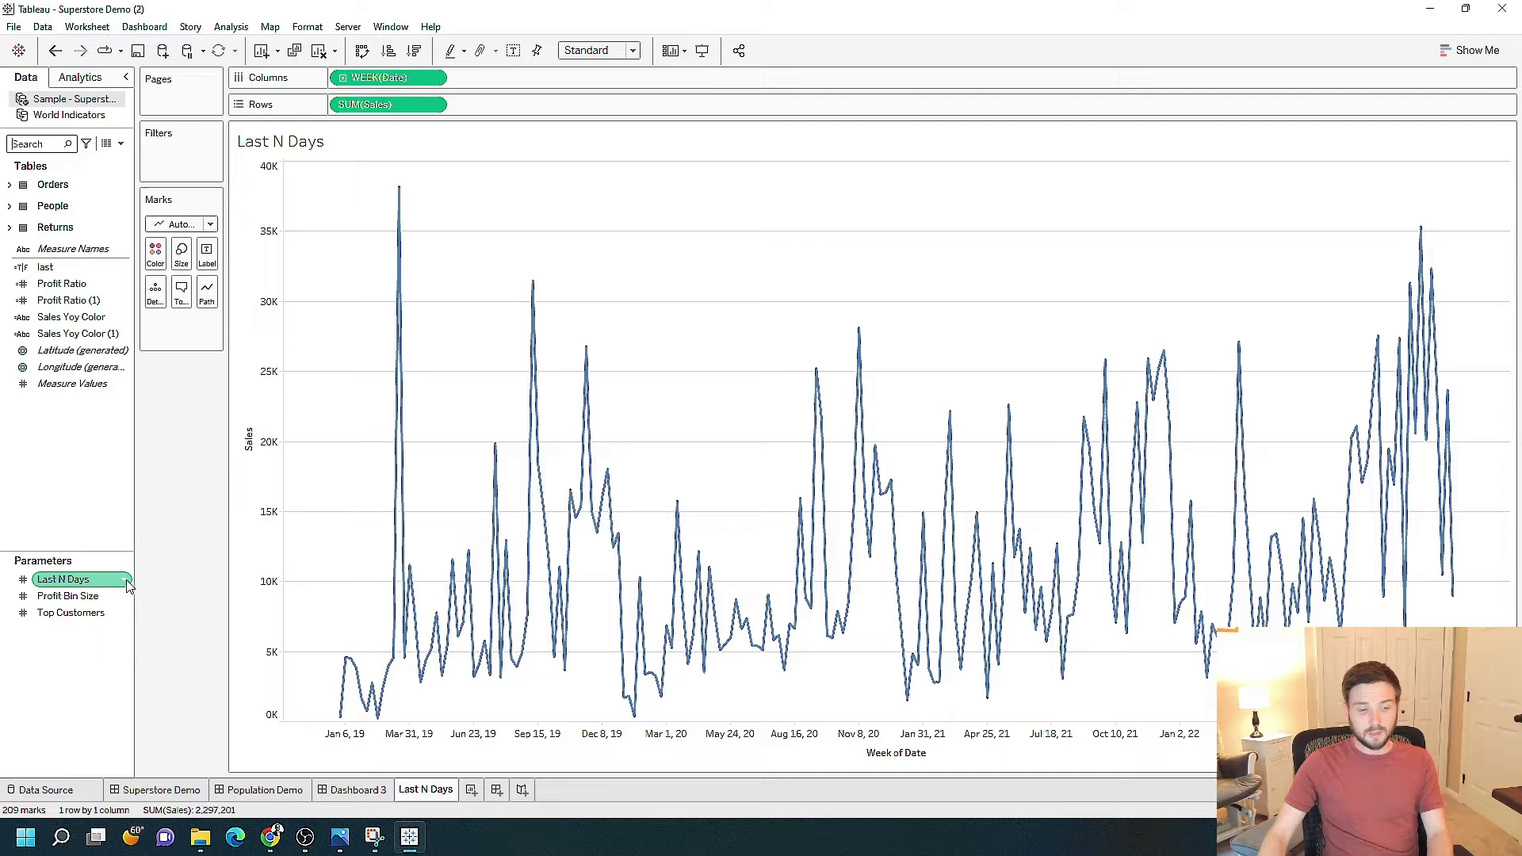
pyautogui.click(127, 584)
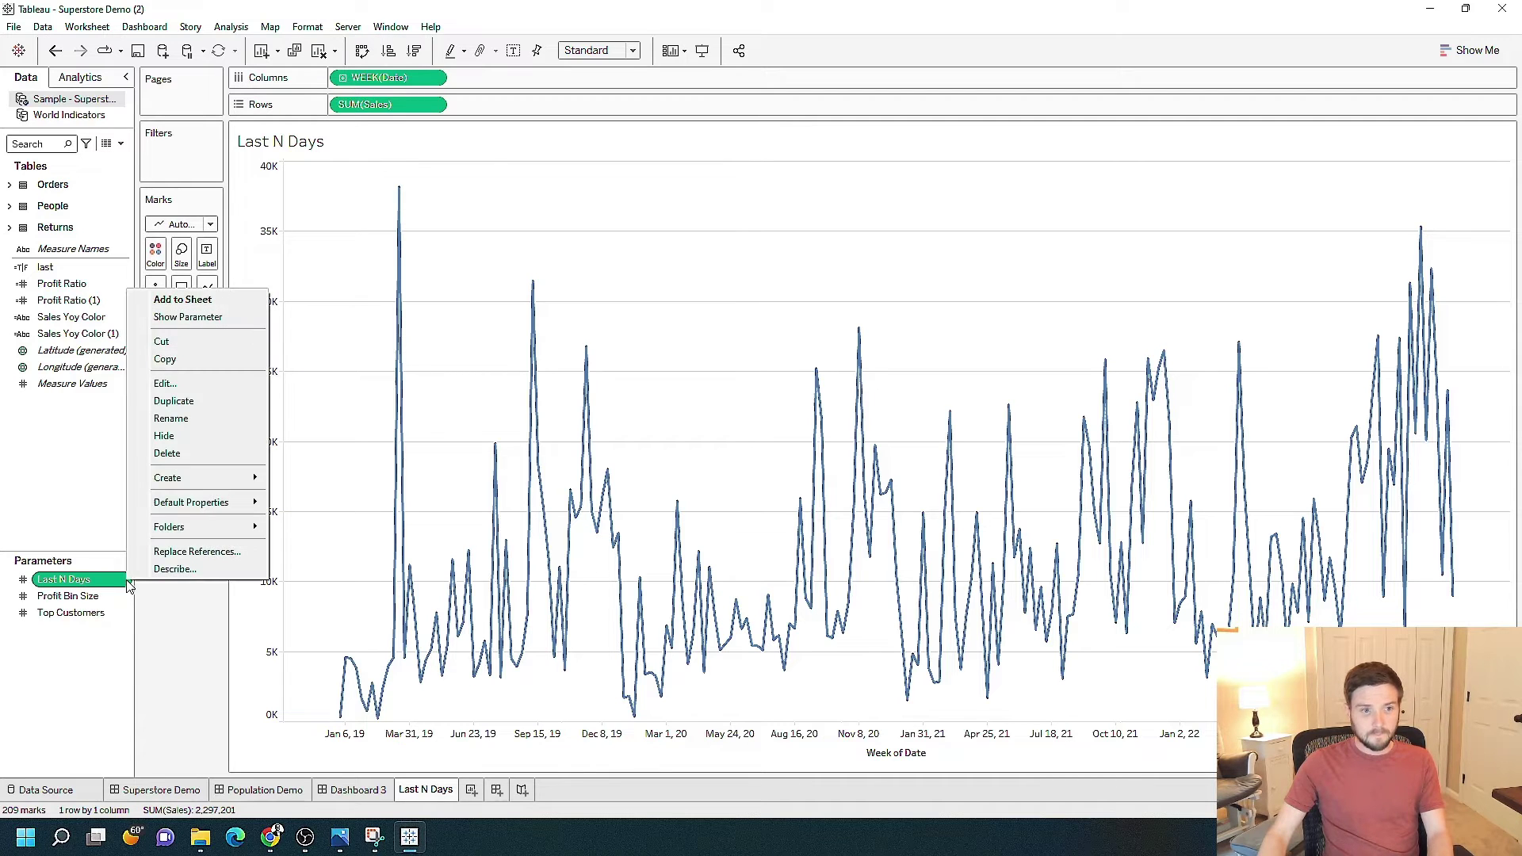
pyautogui.click(187, 317)
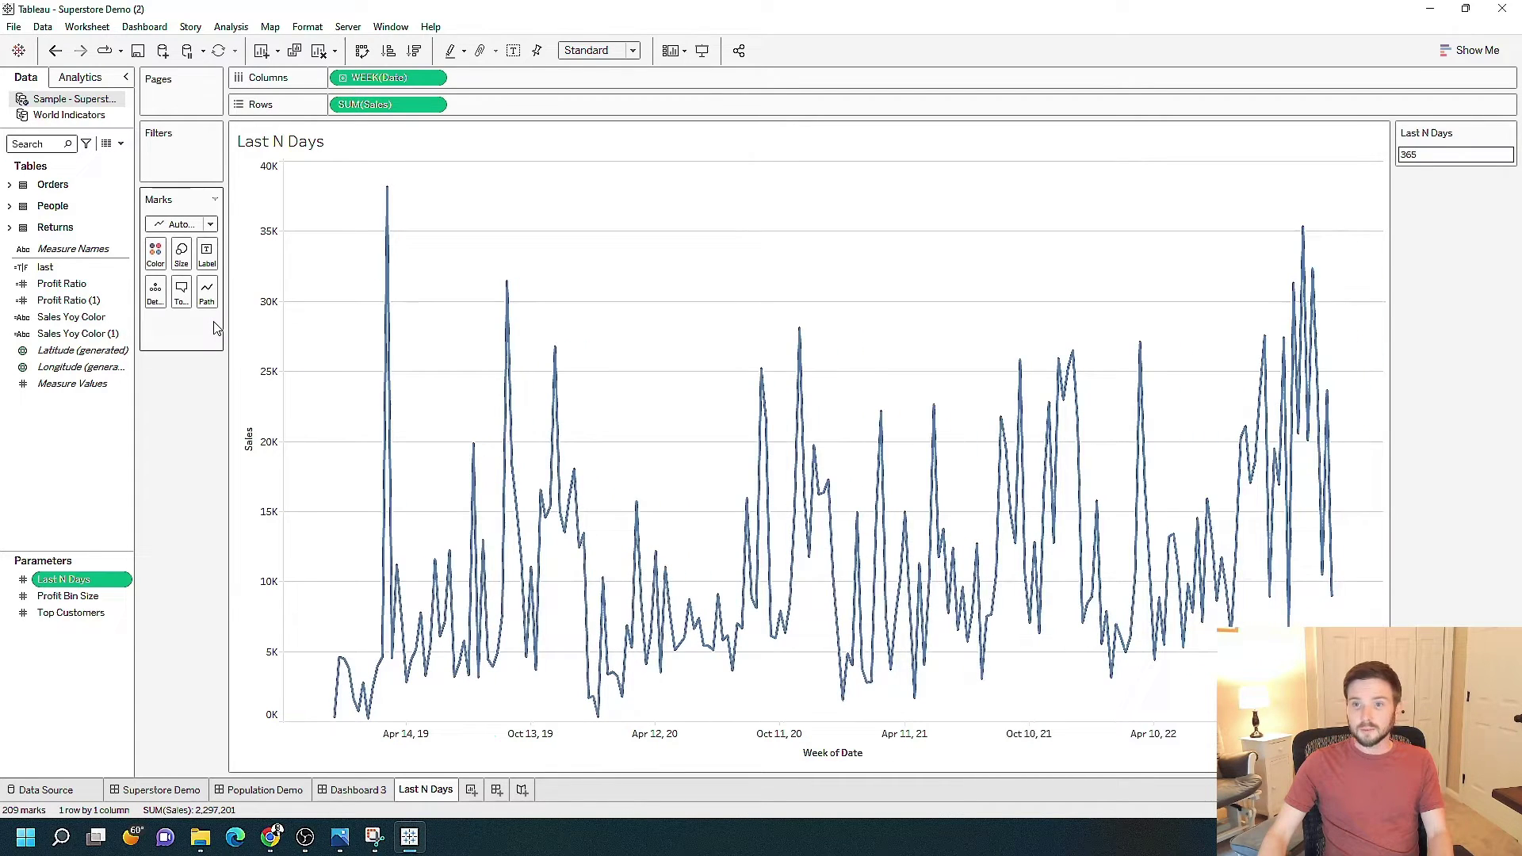
# Step: Set the Last N Days control to 300 and start a new calculated field
pyautogui.doubleClick(1442, 154)
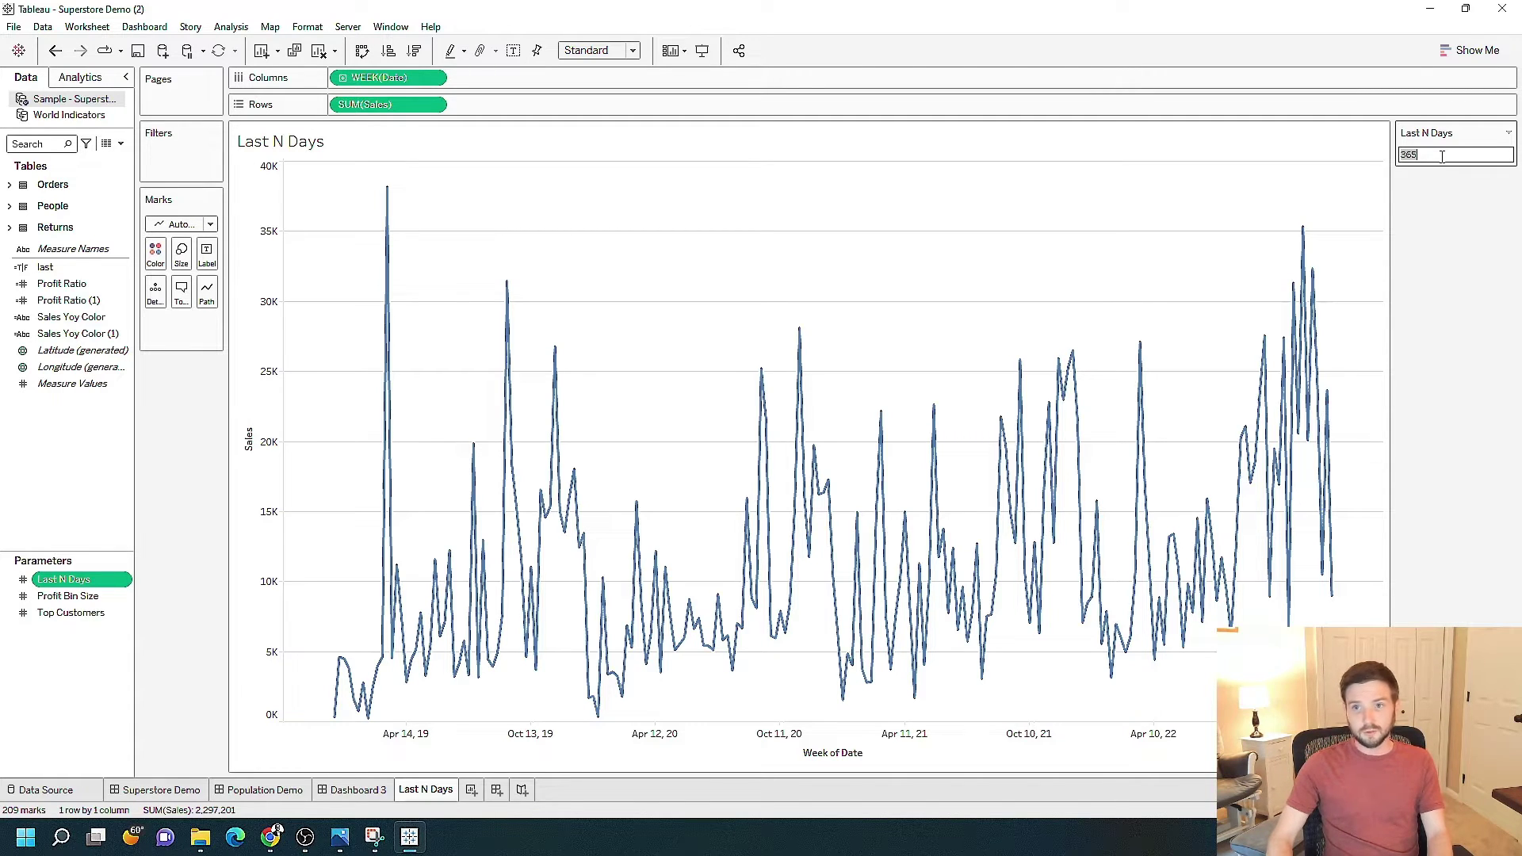
pyautogui.write('300')
pyautogui.press('Return')
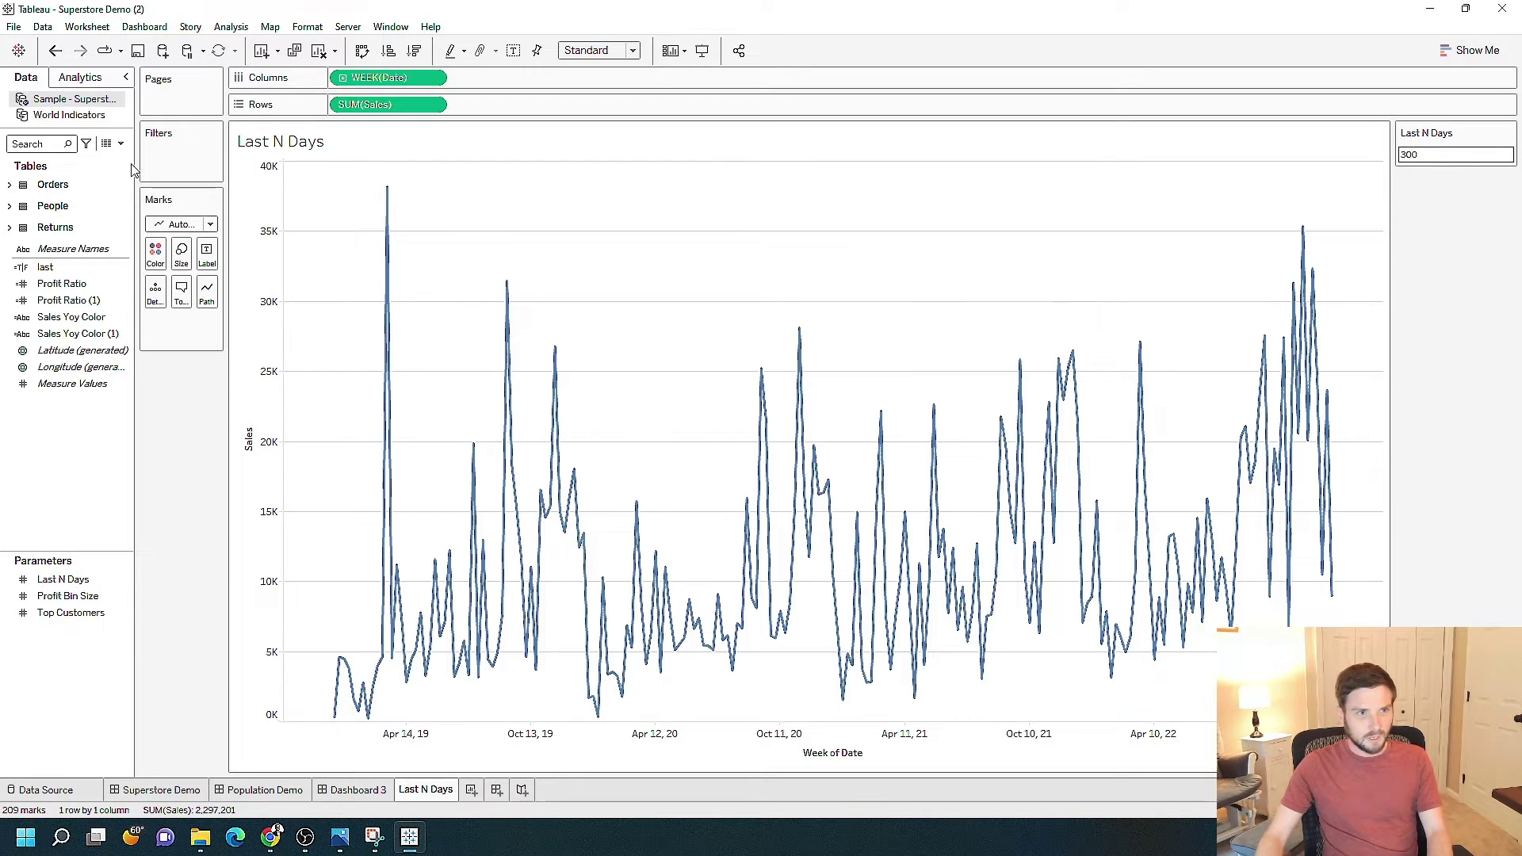
pyautogui.click(119, 145)
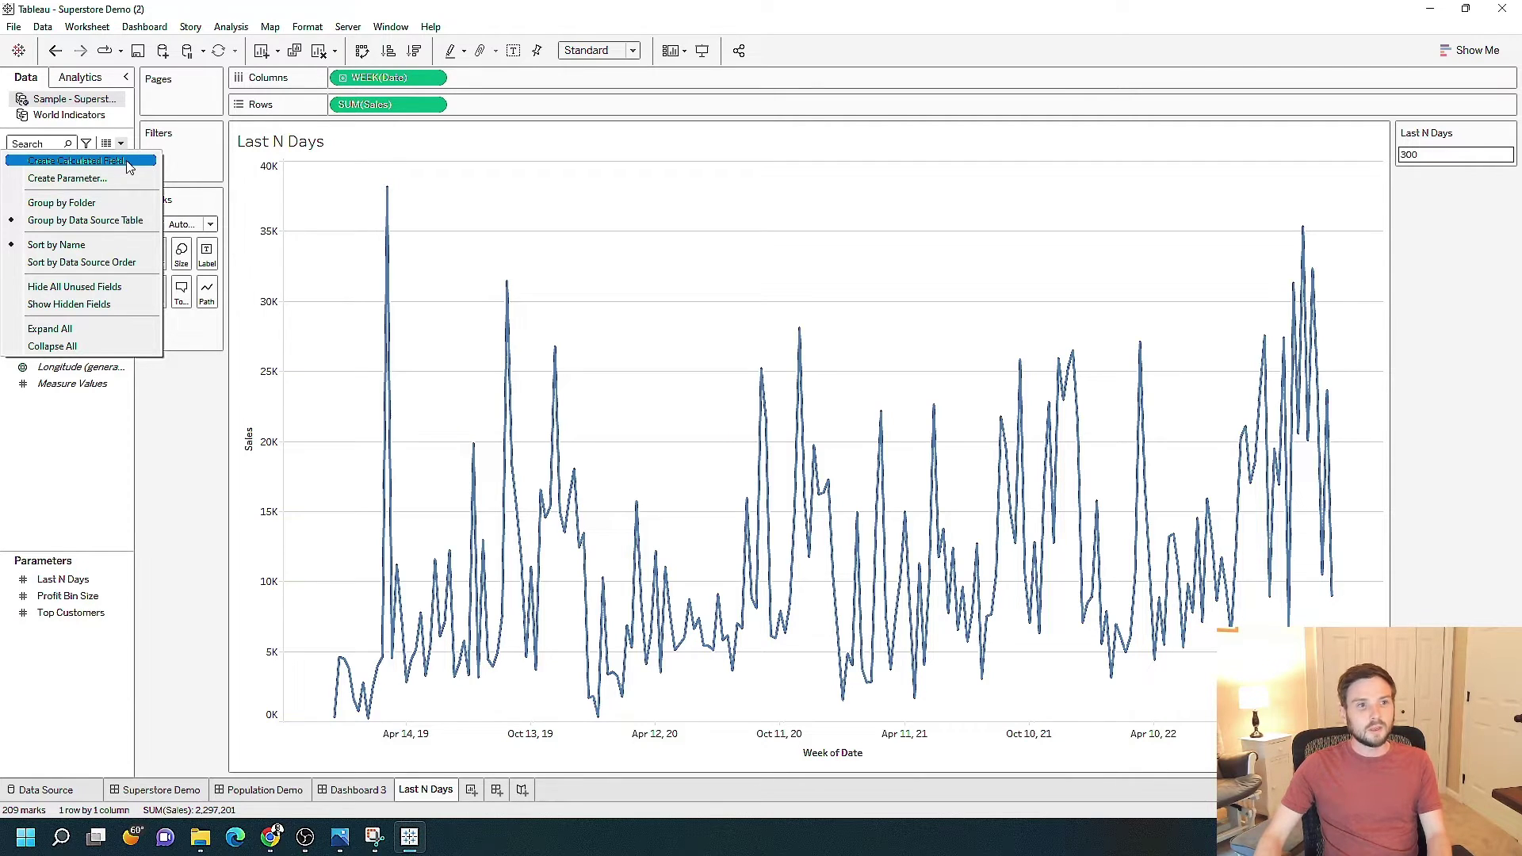
pyautogui.click(128, 162)
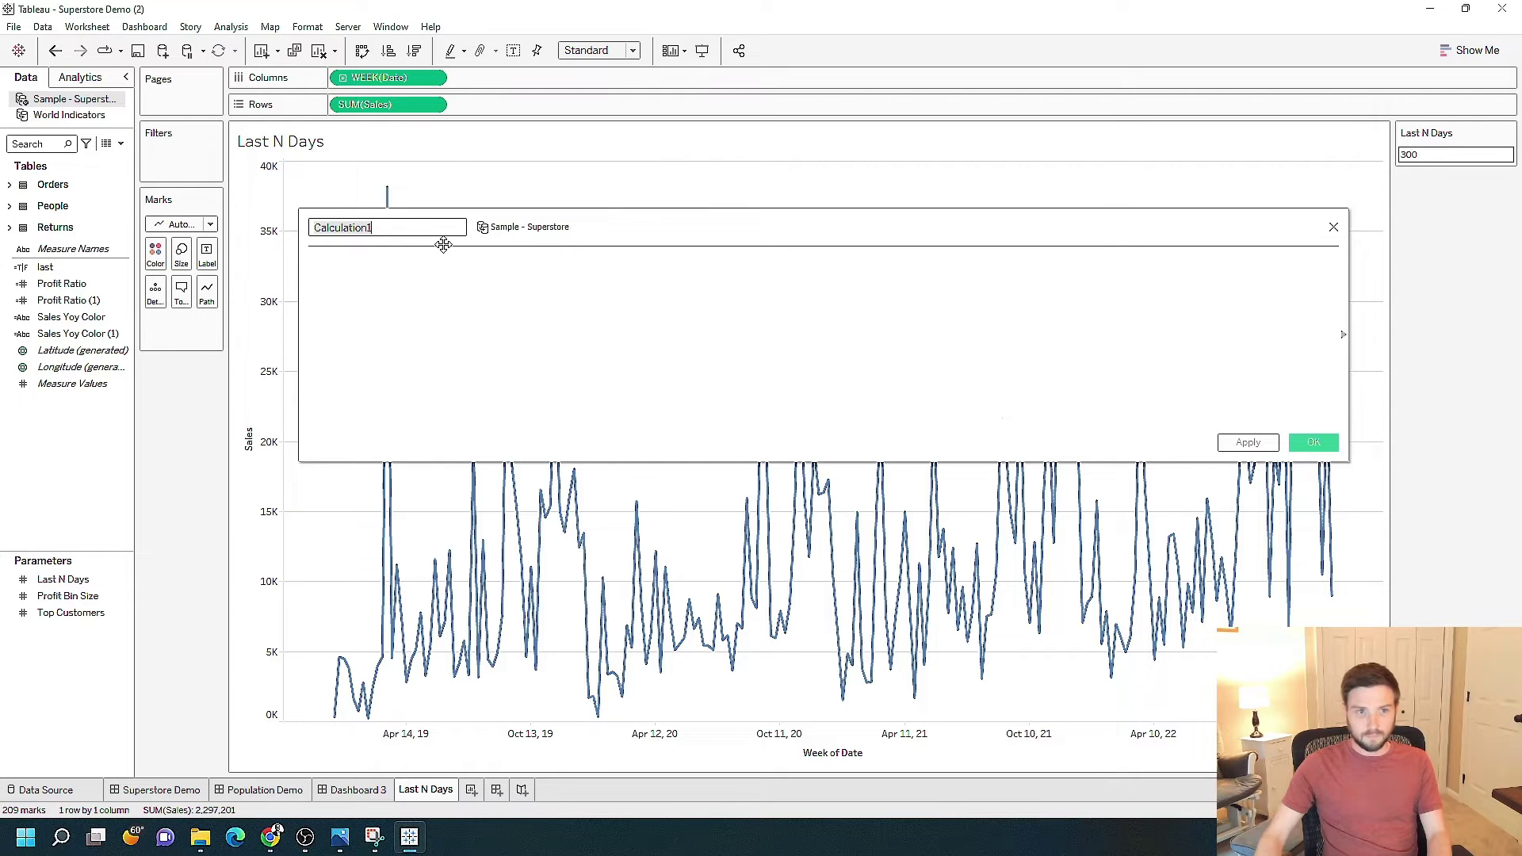
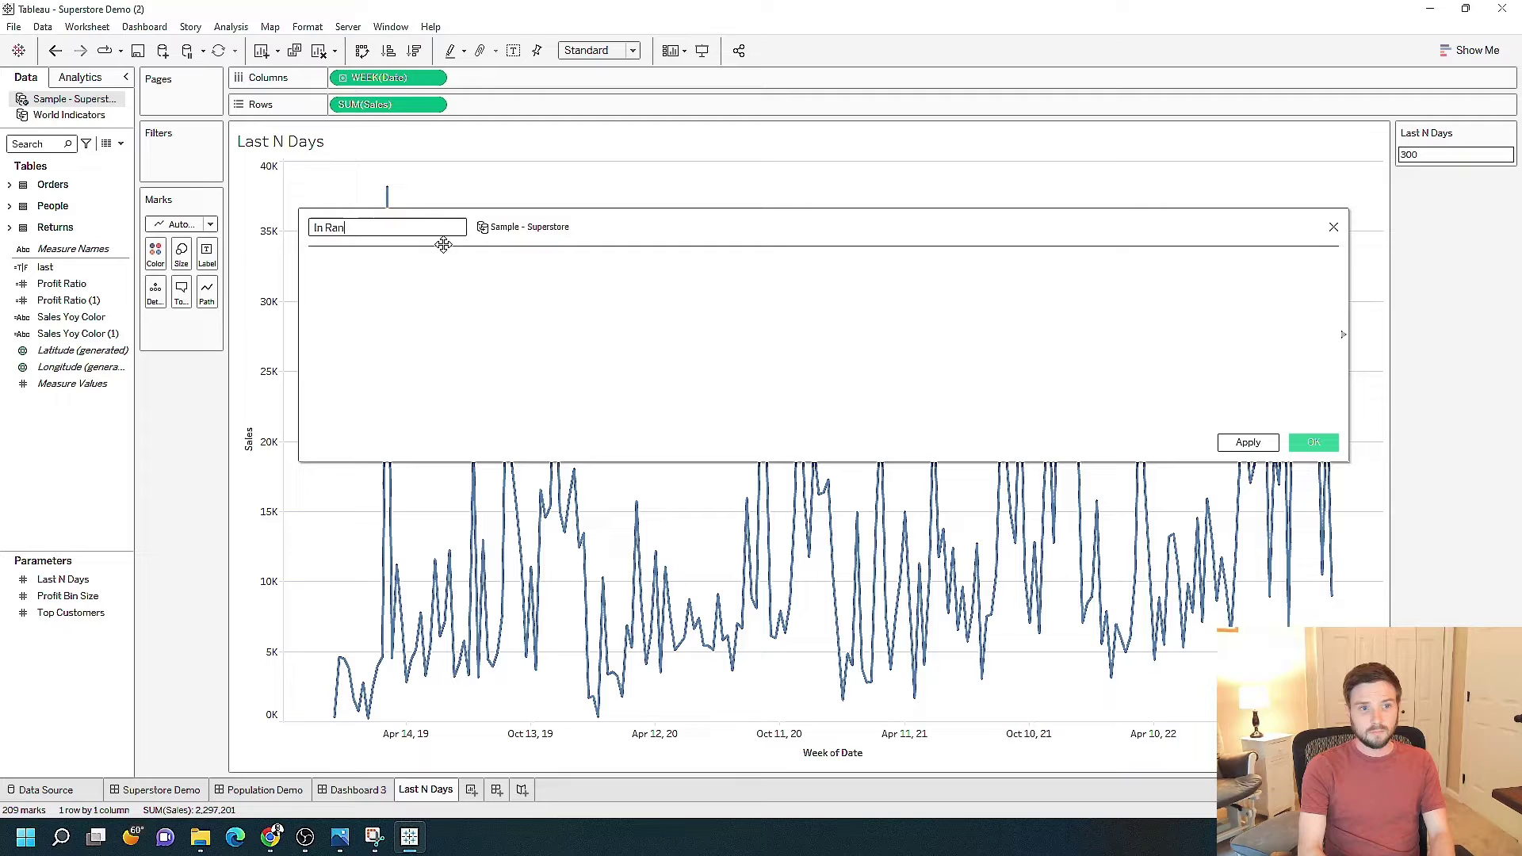
pyautogui.write('ge')
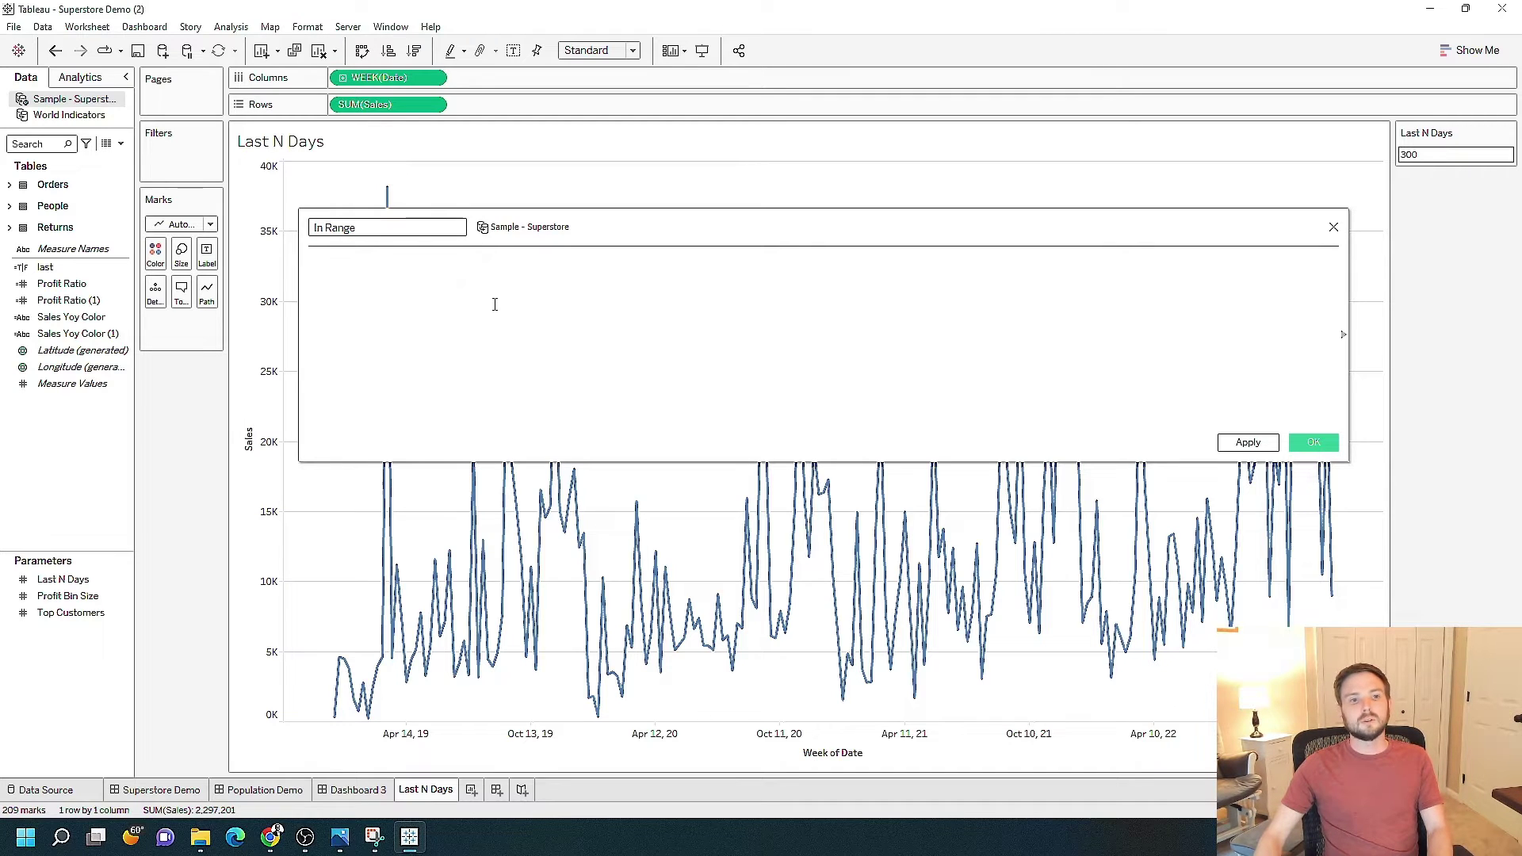
# Step: Write the formula [Date] >= today() in the In Range calculation
pyautogui.click(419, 300)
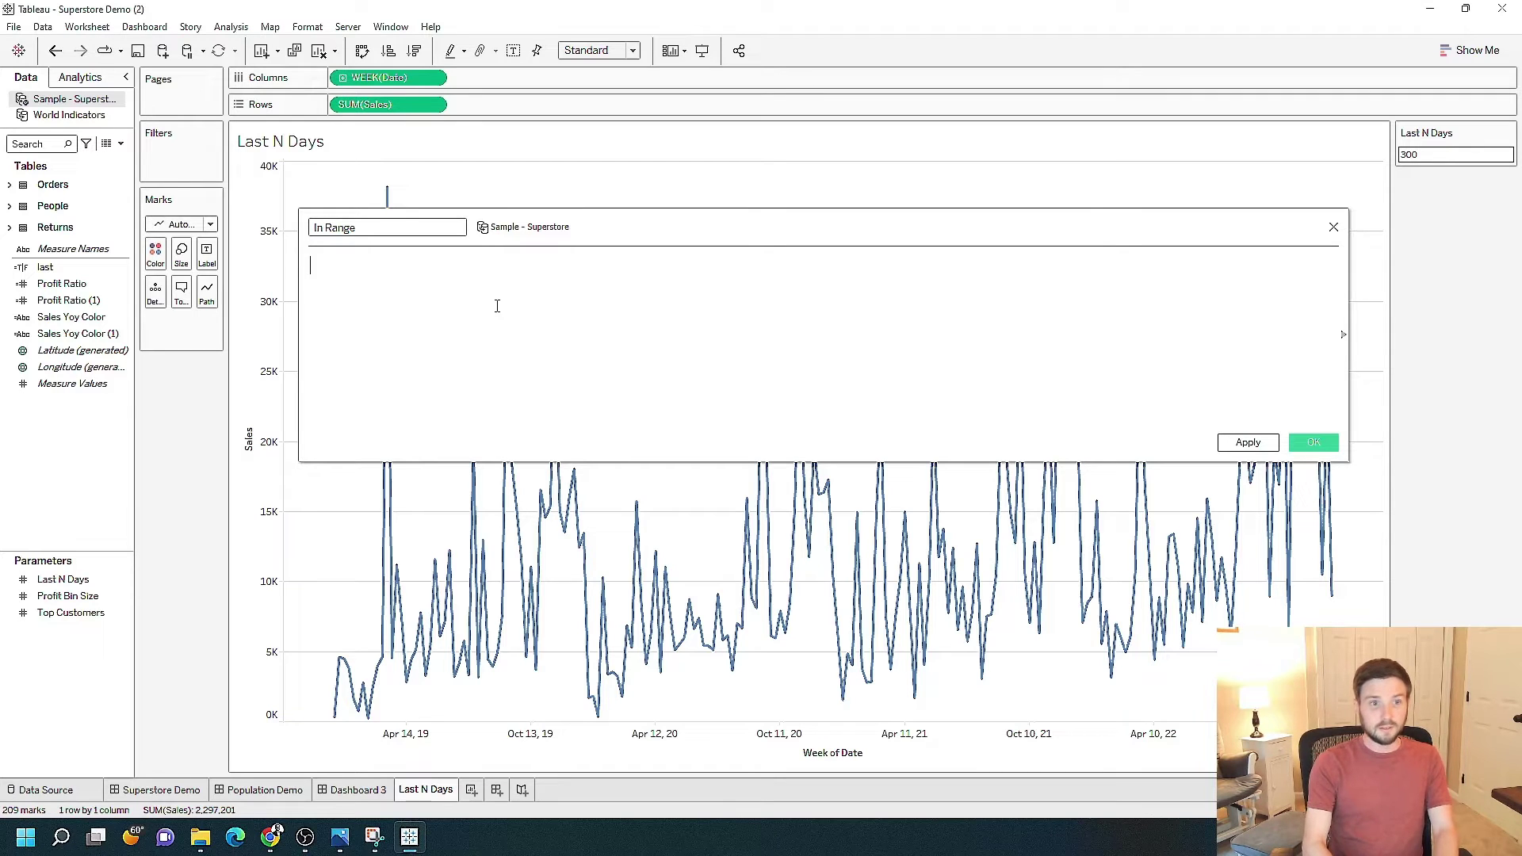
pyautogui.write('date')
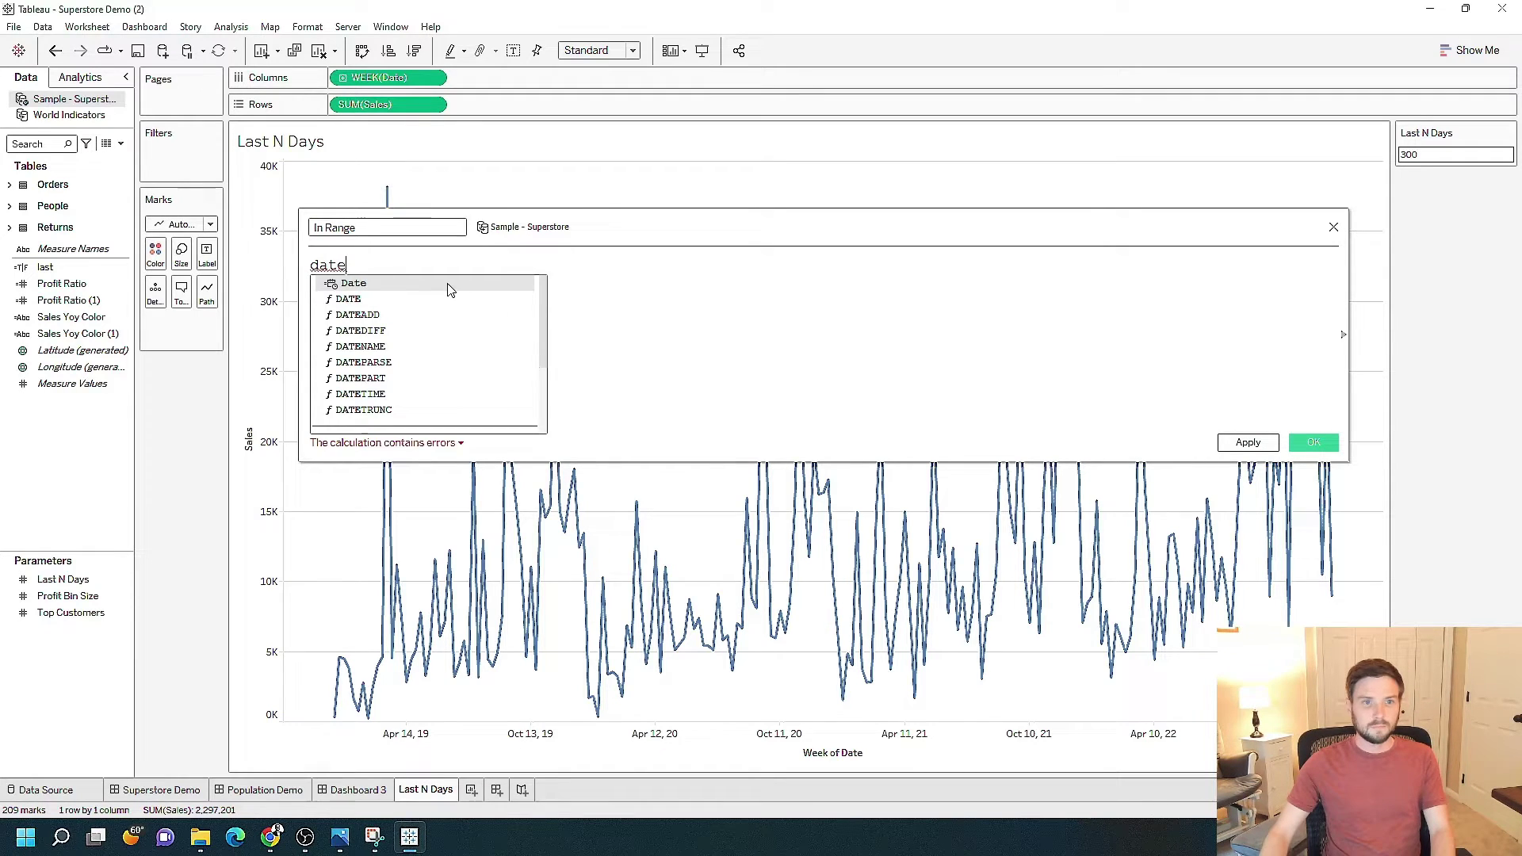
pyautogui.press('Return')
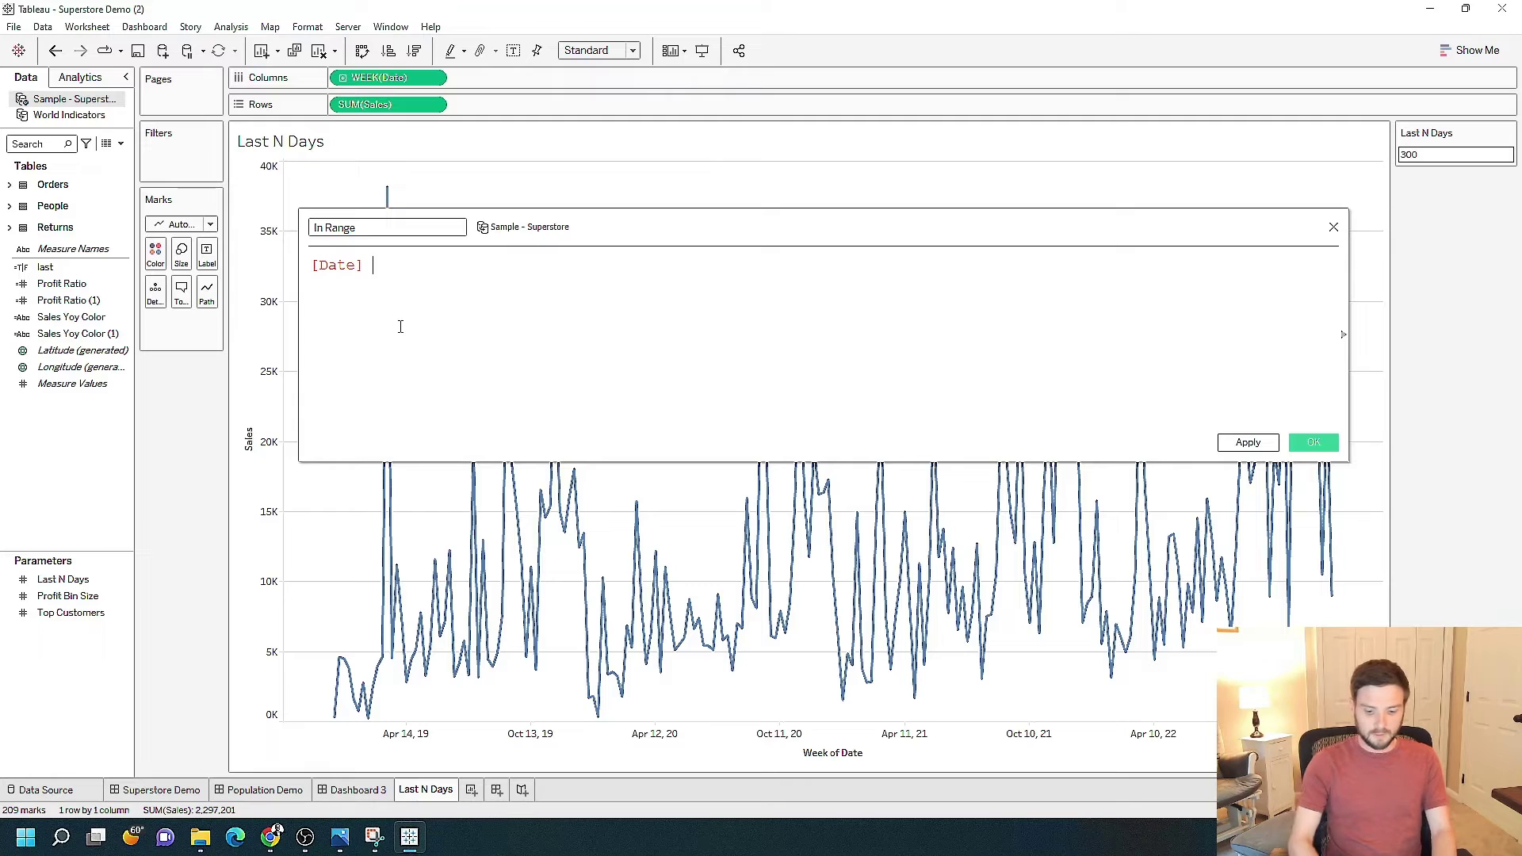
pyautogui.write('>=')
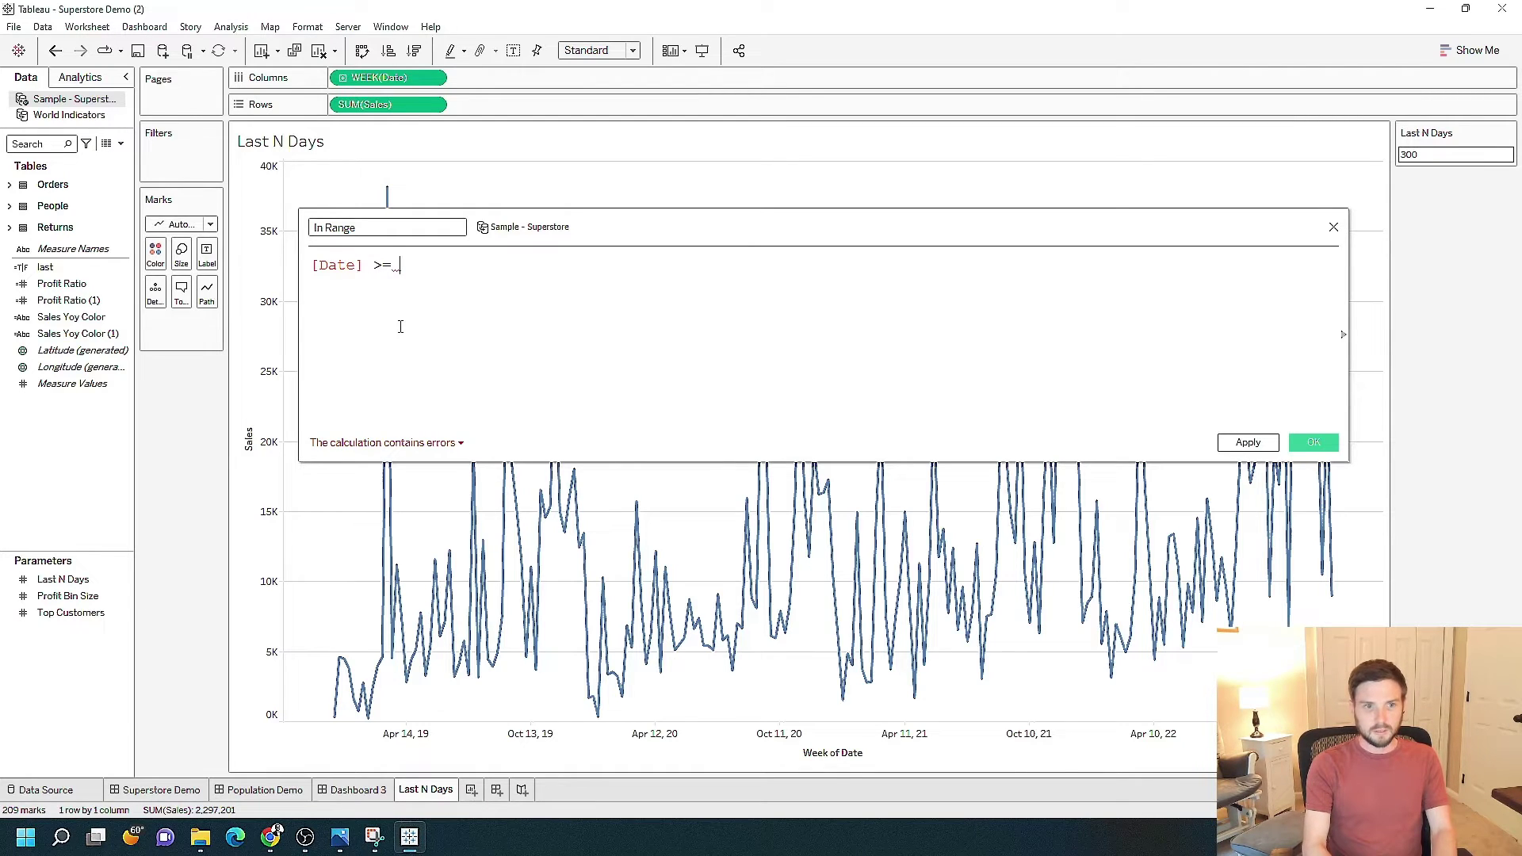
pyautogui.write(' today()')
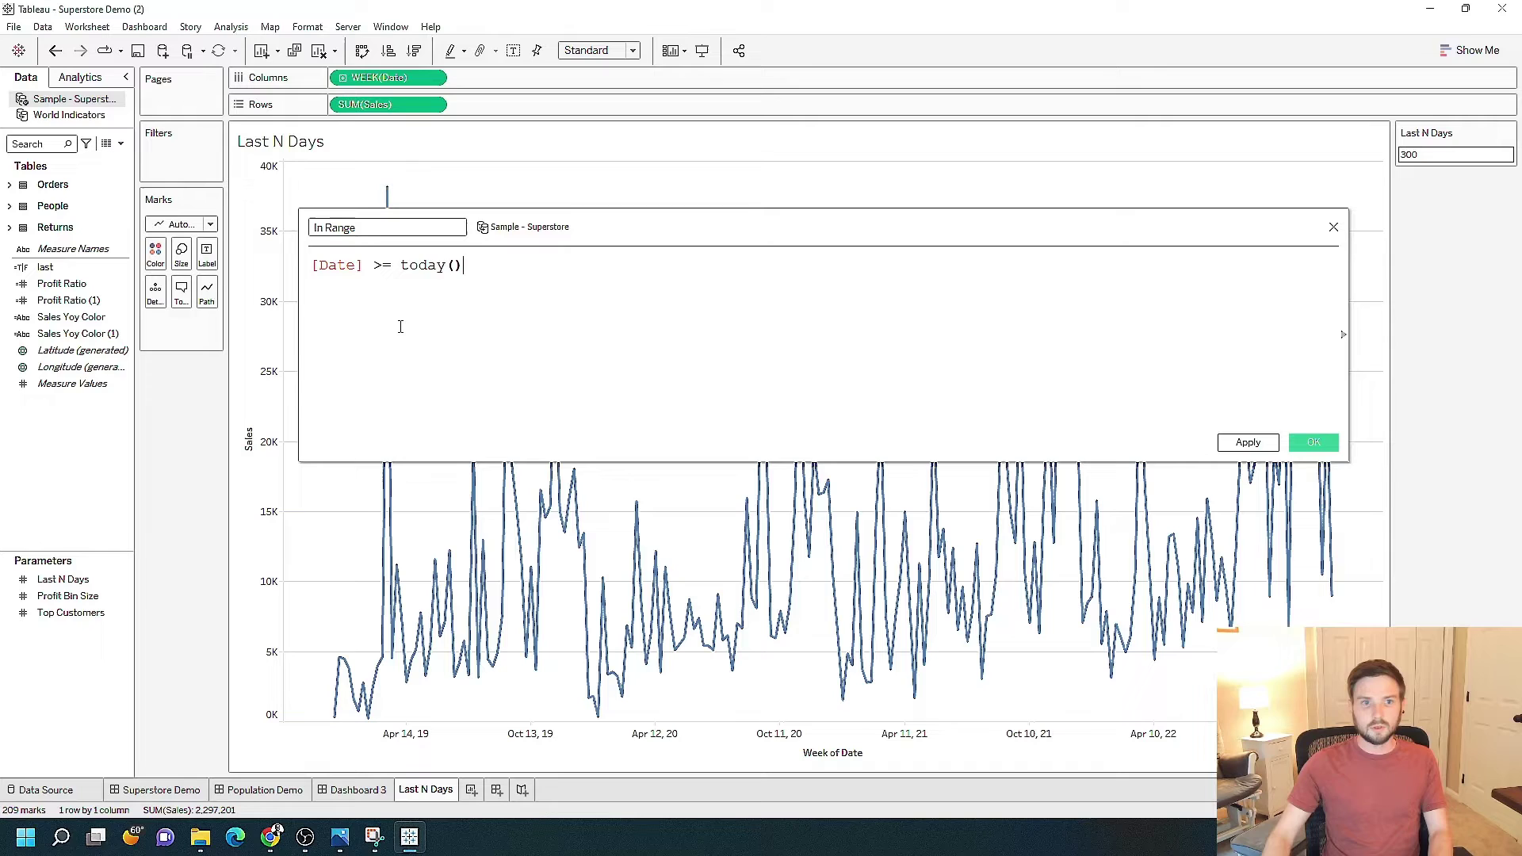
pyautogui.keyDown('ctrl'); pyautogui.scroll(2, 403, 315); pyautogui.keyUp('ctrl')
pyautogui.keyDown('ctrl'); pyautogui.scroll(1, 404, 307); pyautogui.keyUp('ctrl')
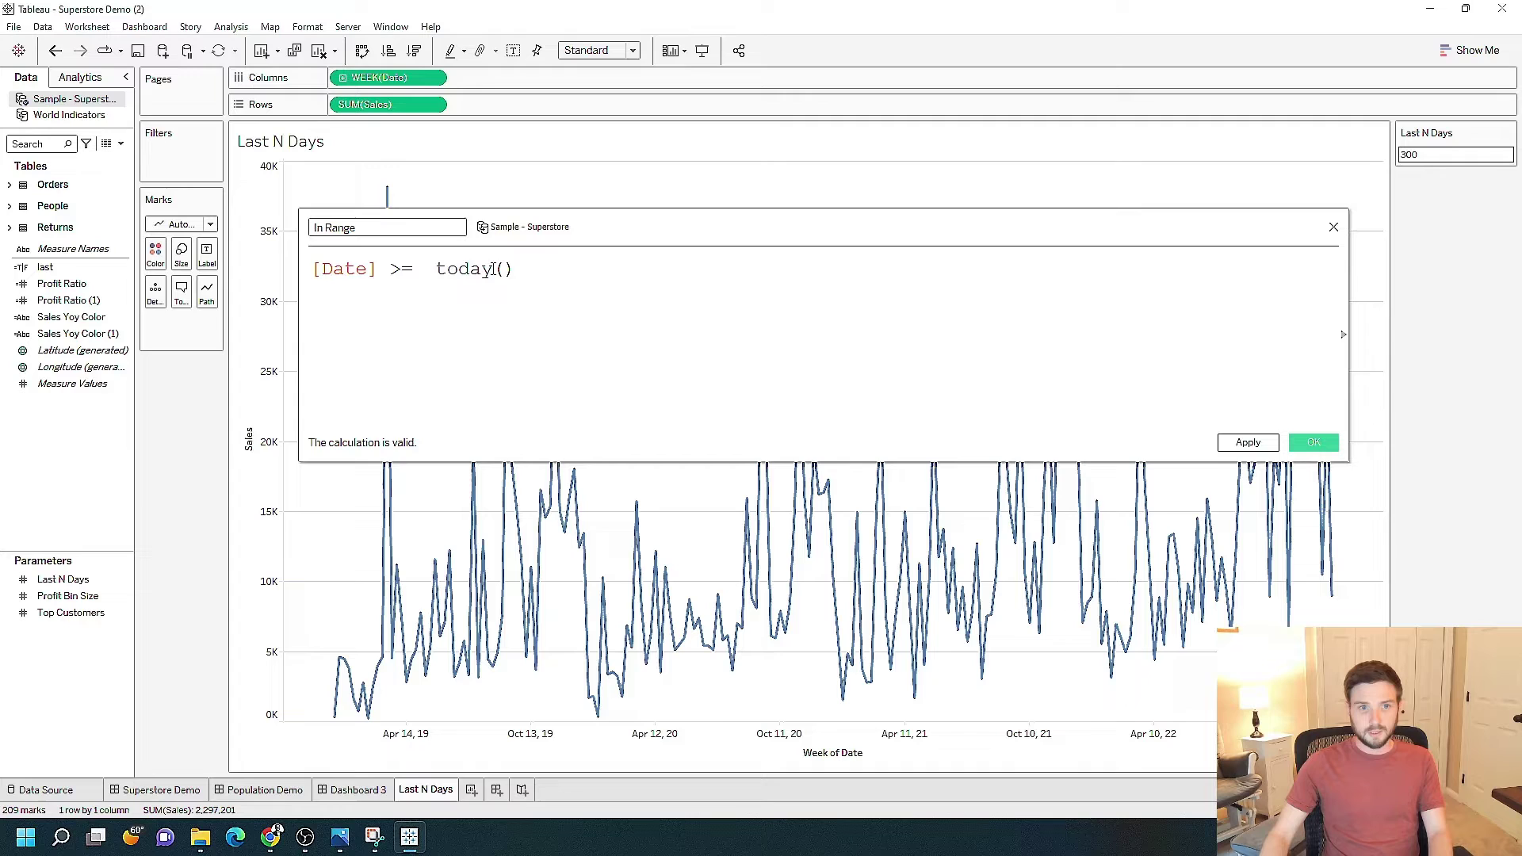
pyautogui.click(424, 269)
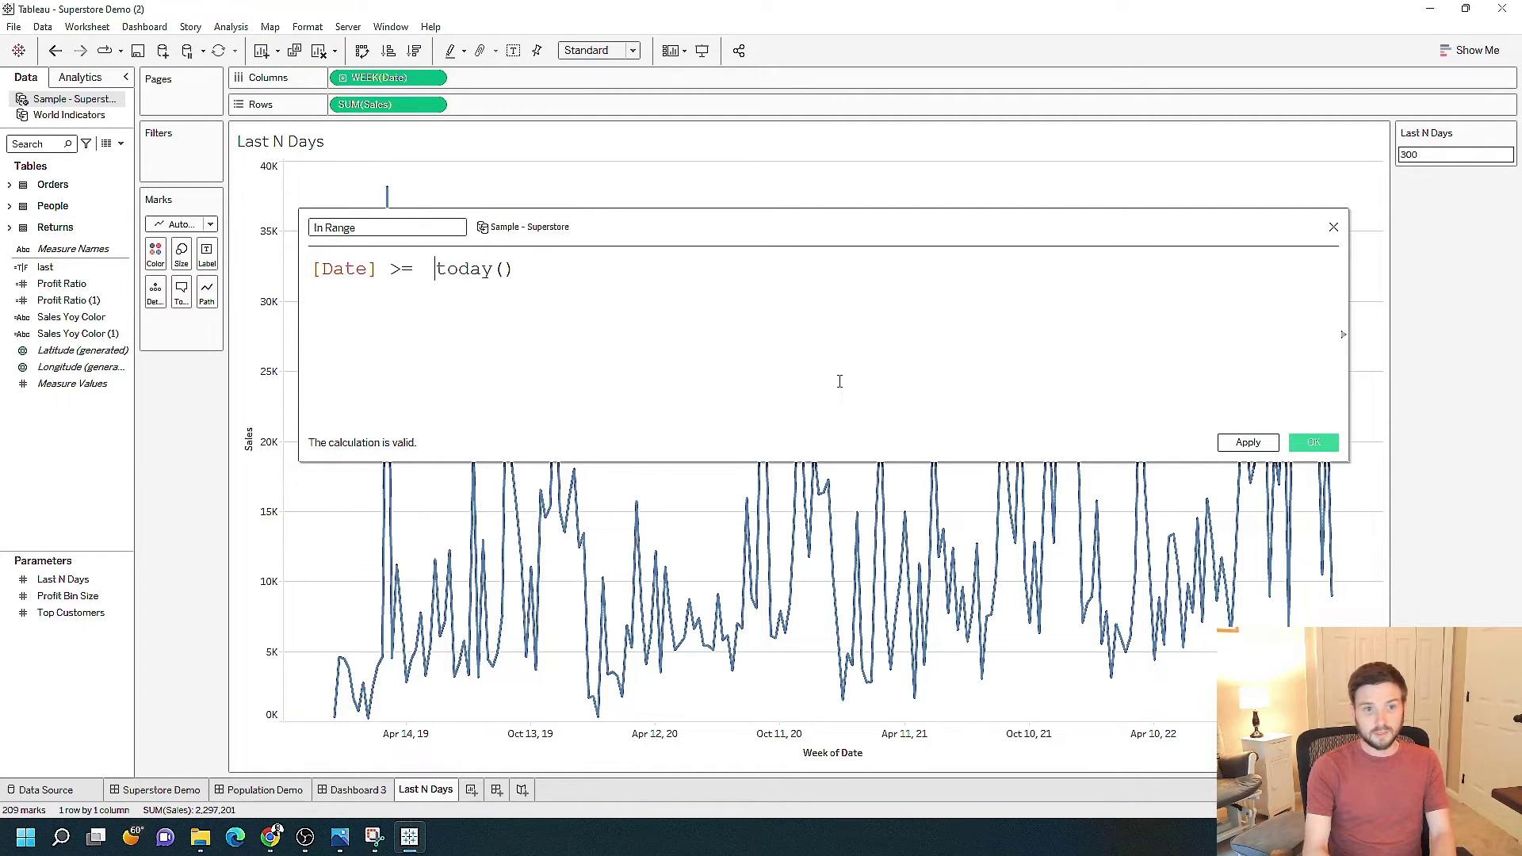
pyautogui.write('dateadd')
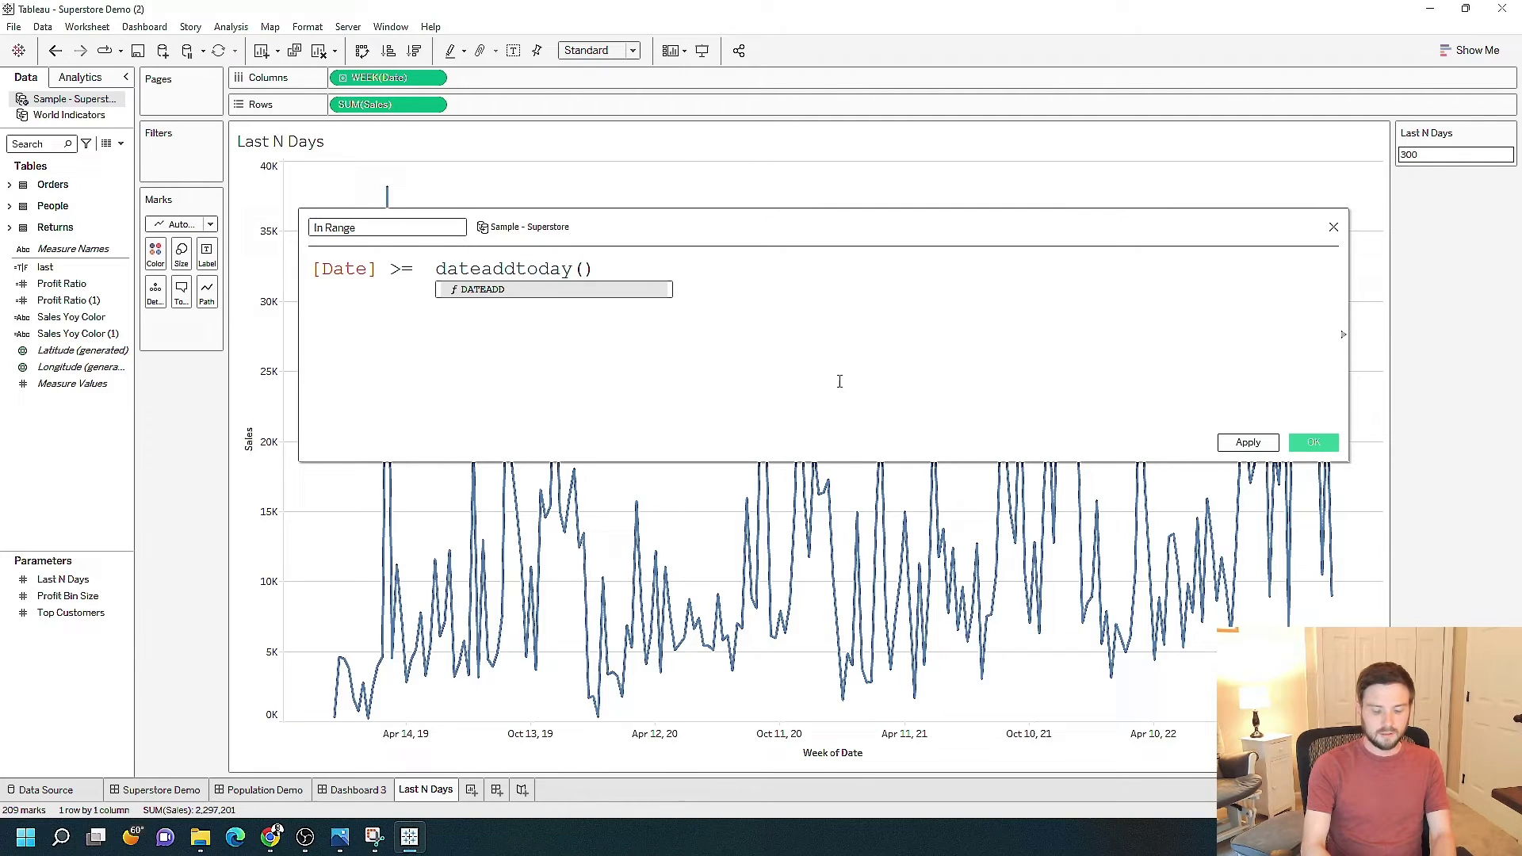
pyautogui.write('(')
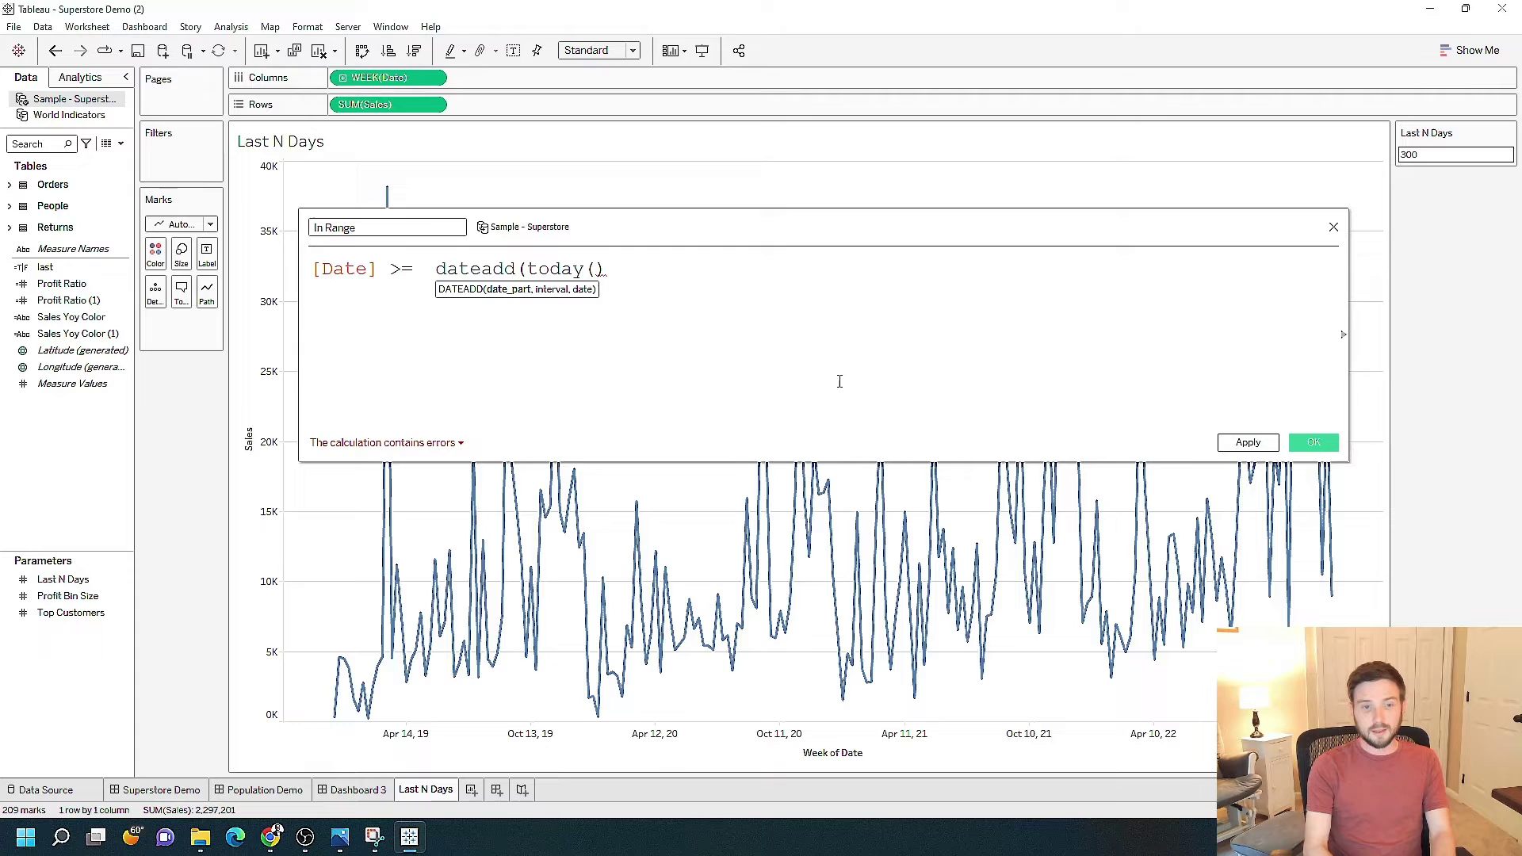
pyautogui.write("'")
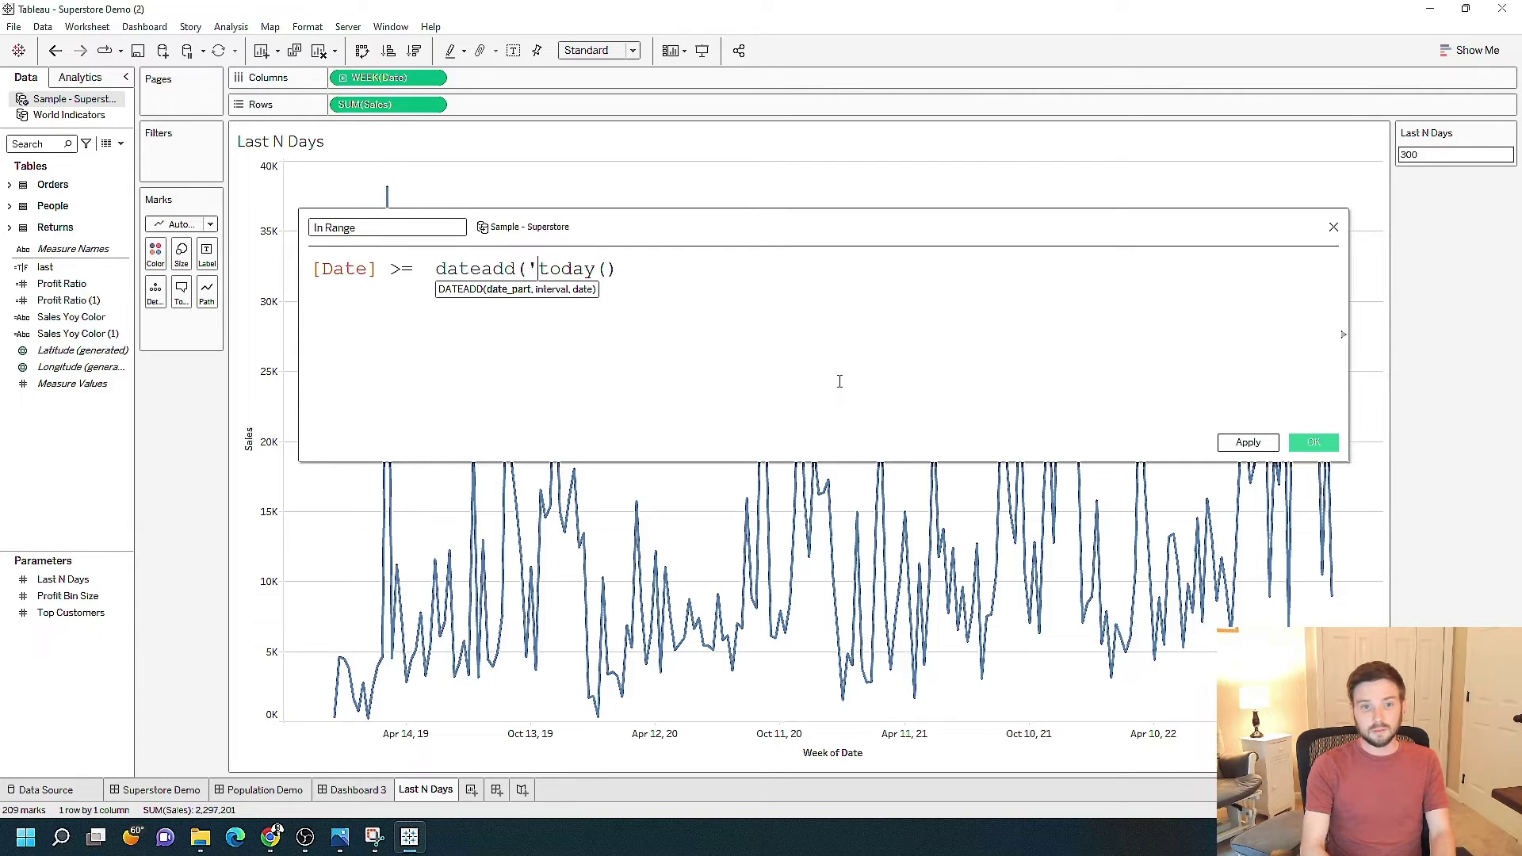
pyautogui.write('da')
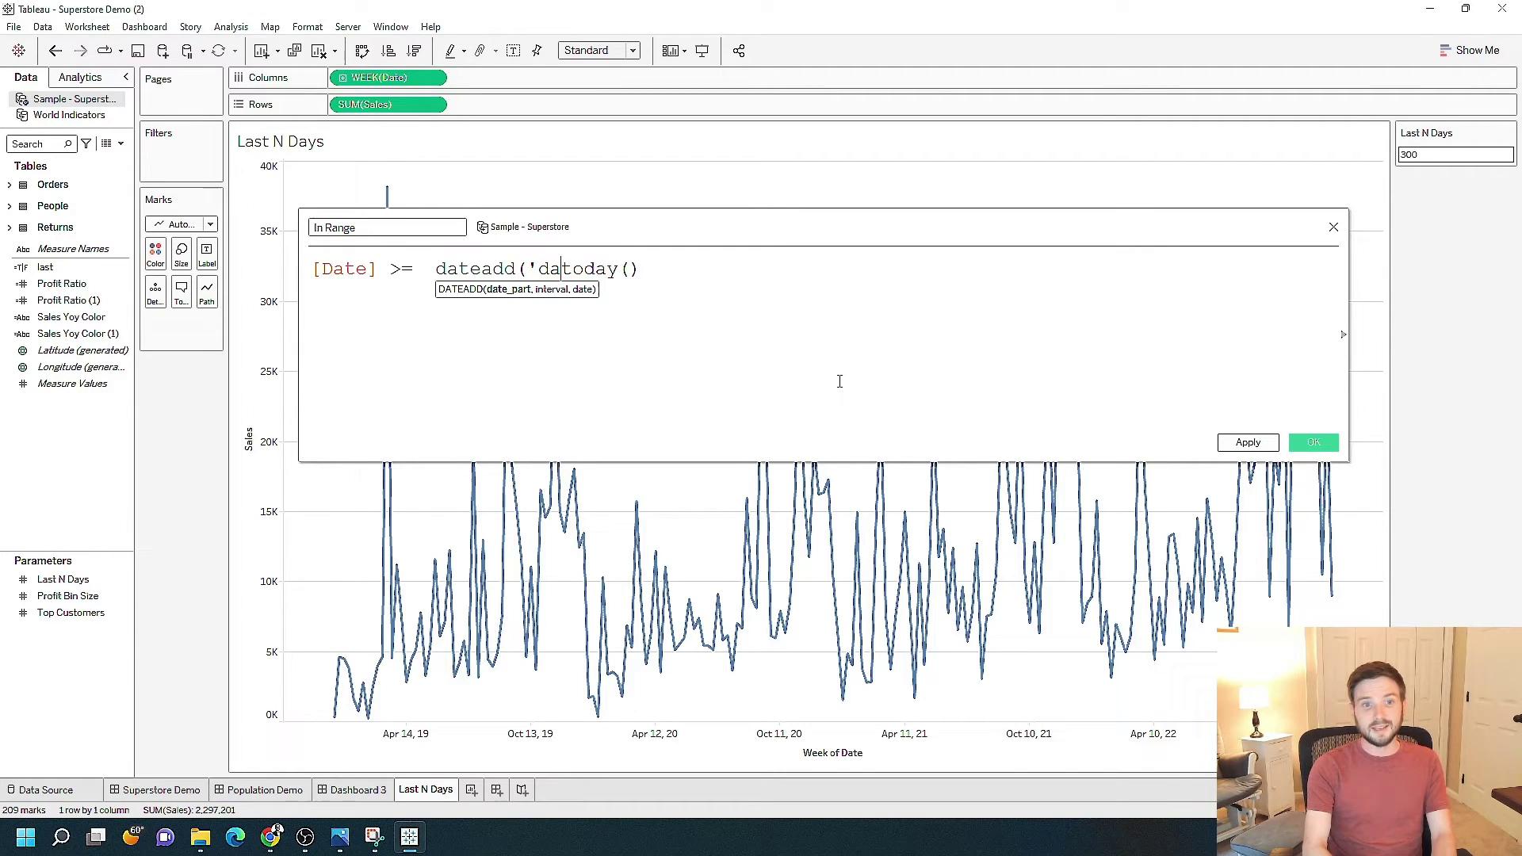
pyautogui.write("y', ")
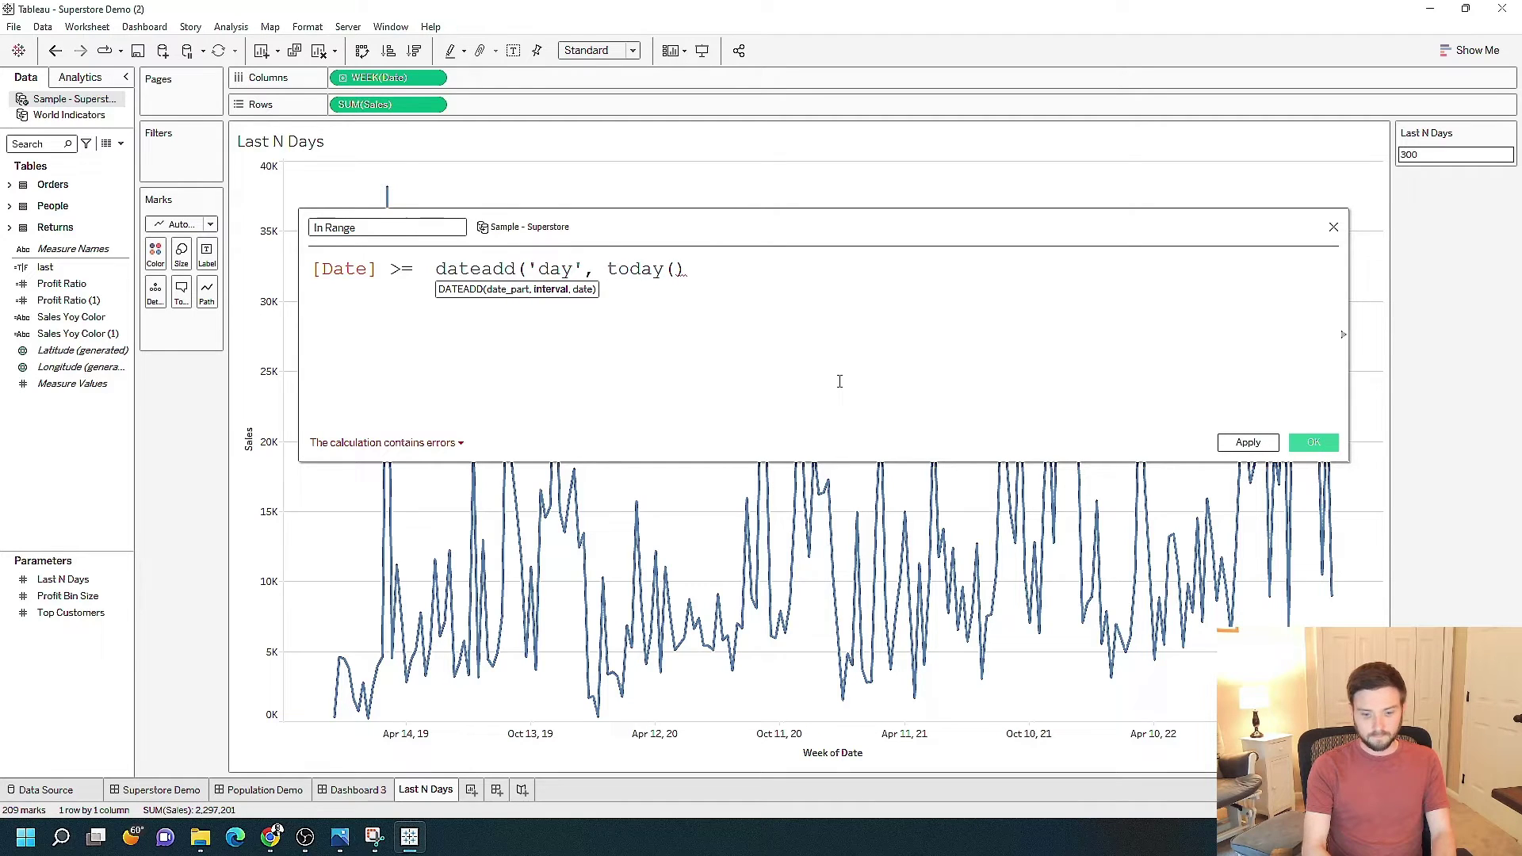
pyautogui.write('-')
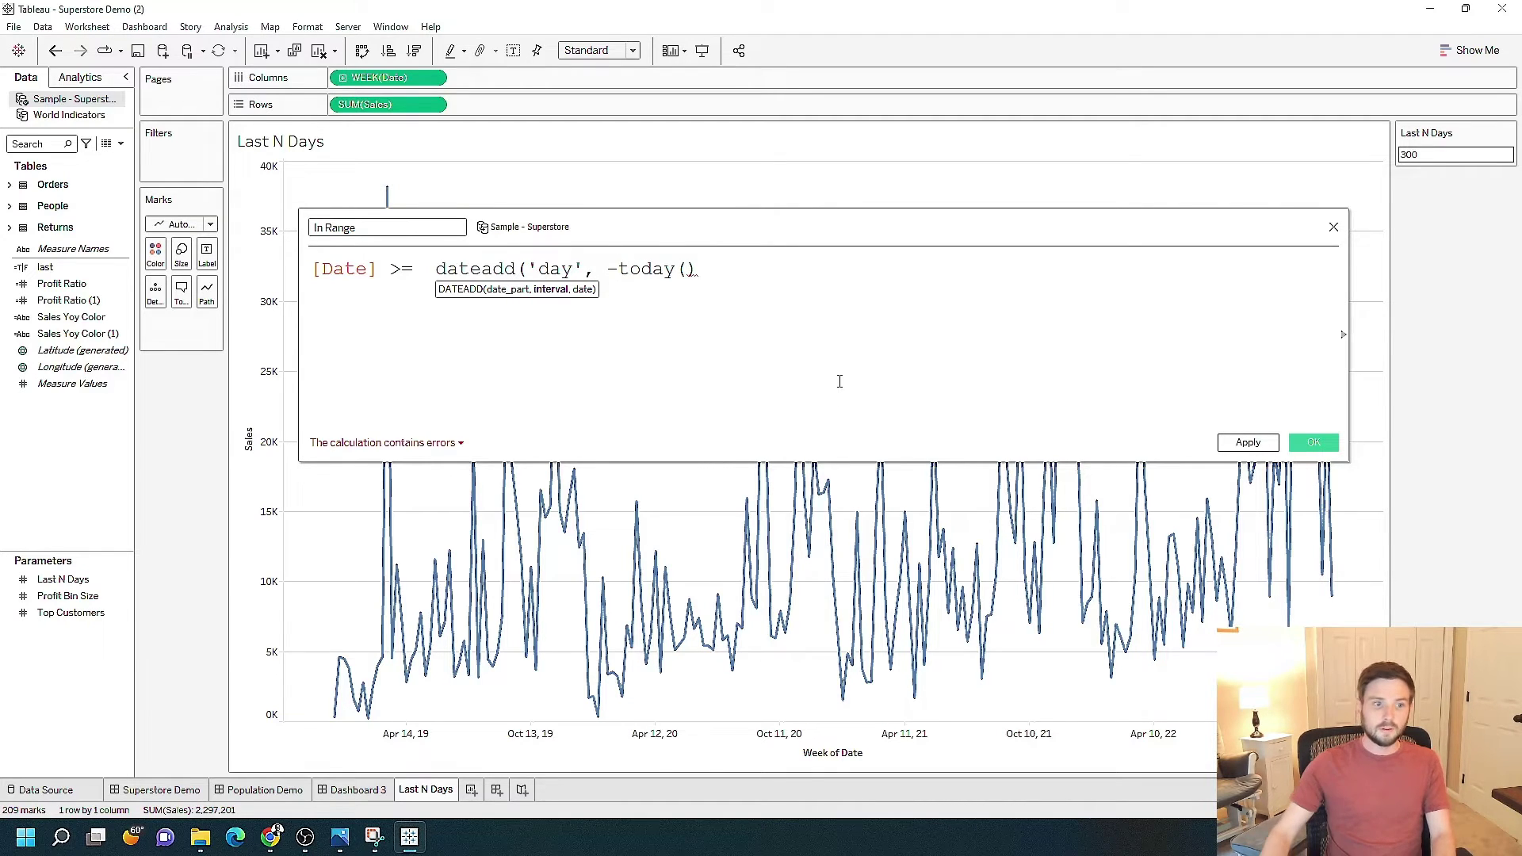
# Step: Insert the Last N Days parameter so the formula reads [Date] >= dateadd('day', -[Last N Days], today())
pyautogui.click(66, 580)
pyautogui.moveTo(83, 569); pyautogui.dragTo(624, 285)
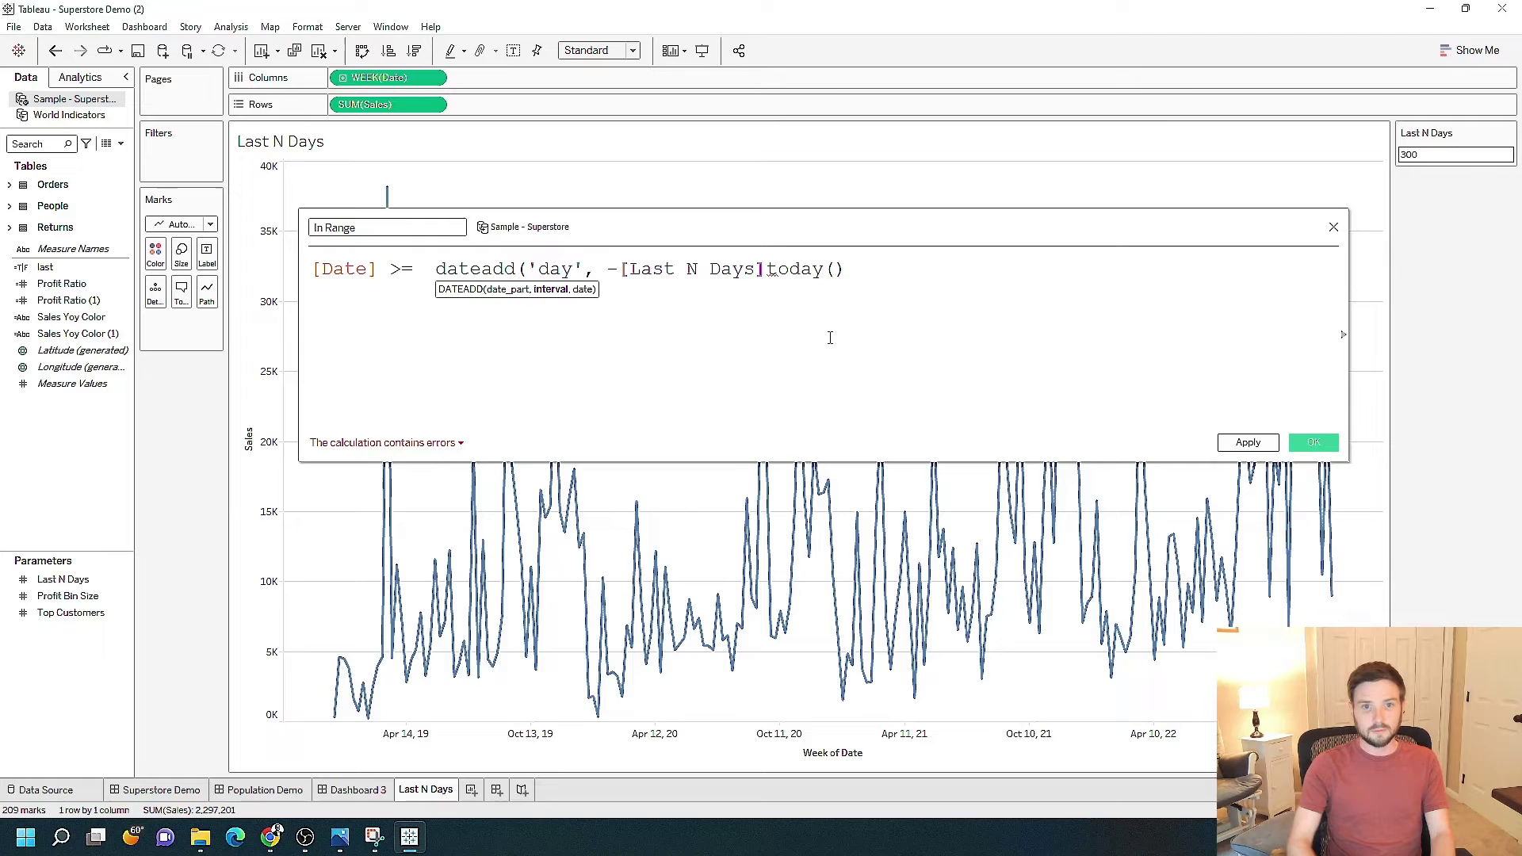
pyautogui.write(',')
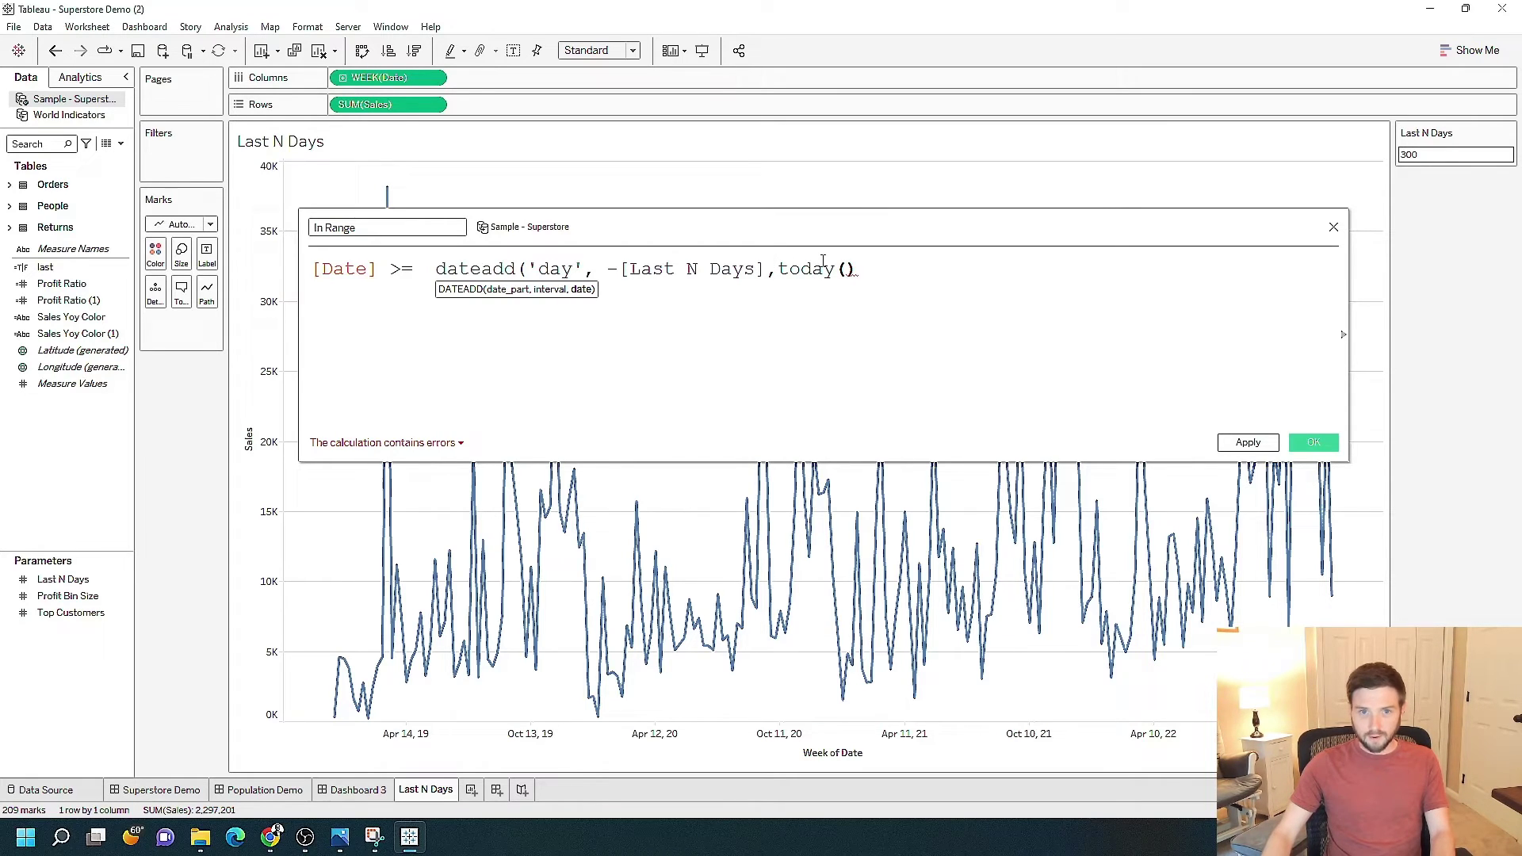
pyautogui.write(')')
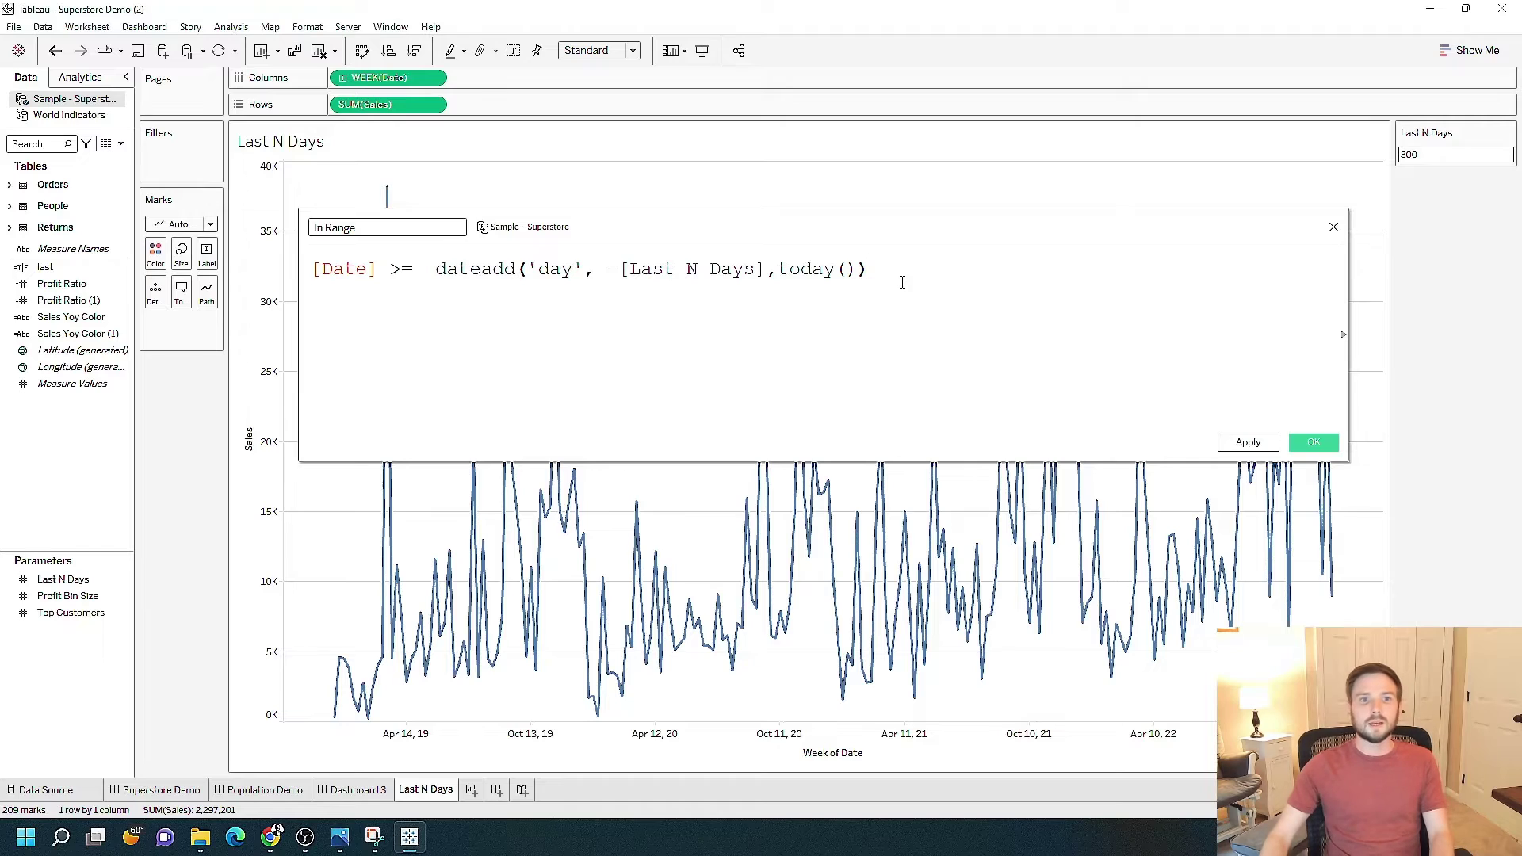
pyautogui.scroll(2, 746, 361)
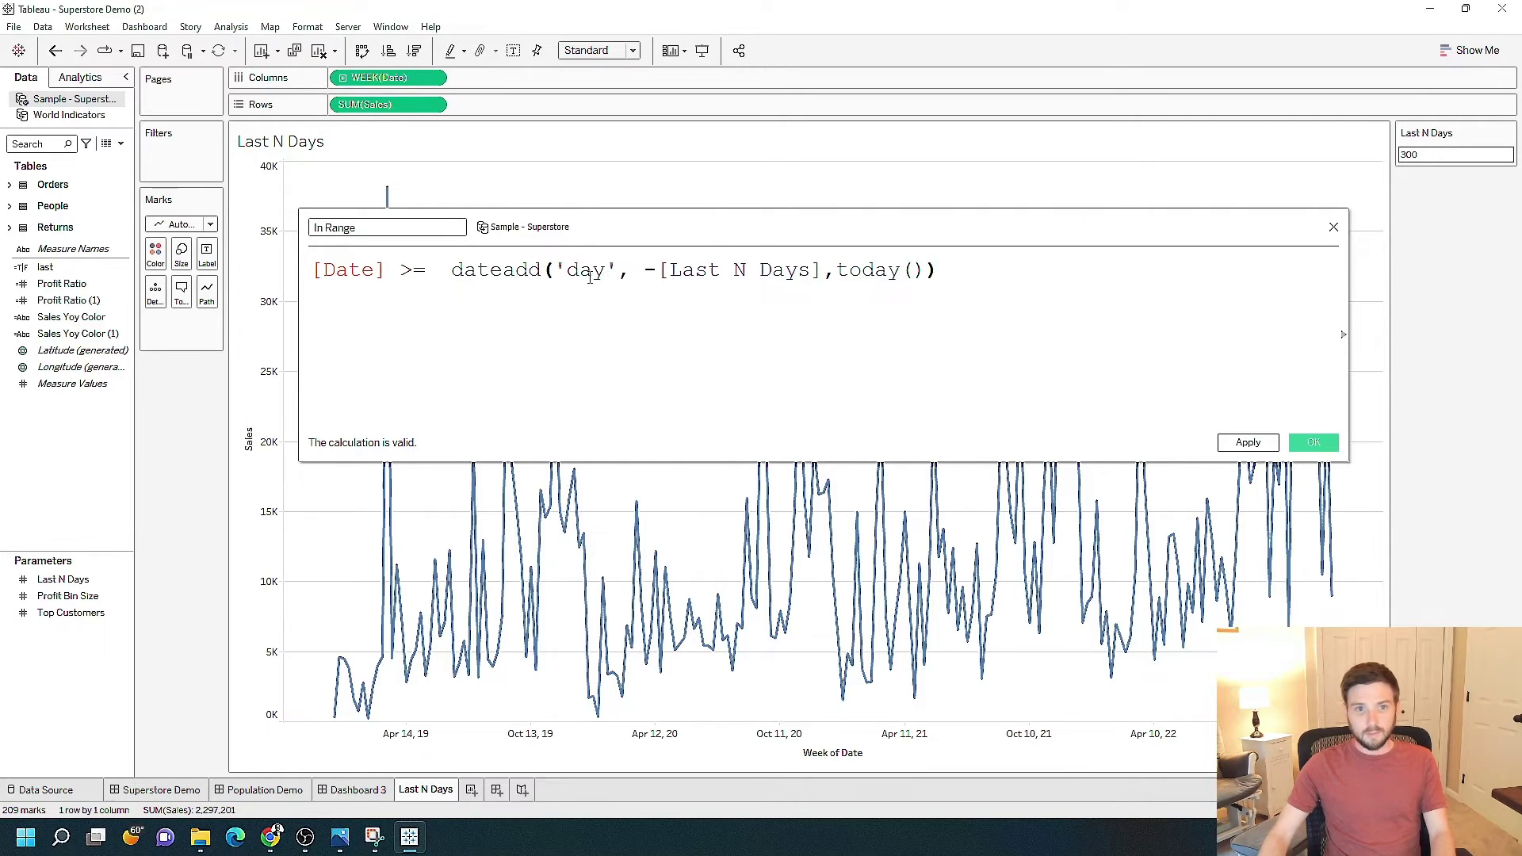
pyautogui.moveTo(645, 269); pyautogui.dragTo(813, 270)
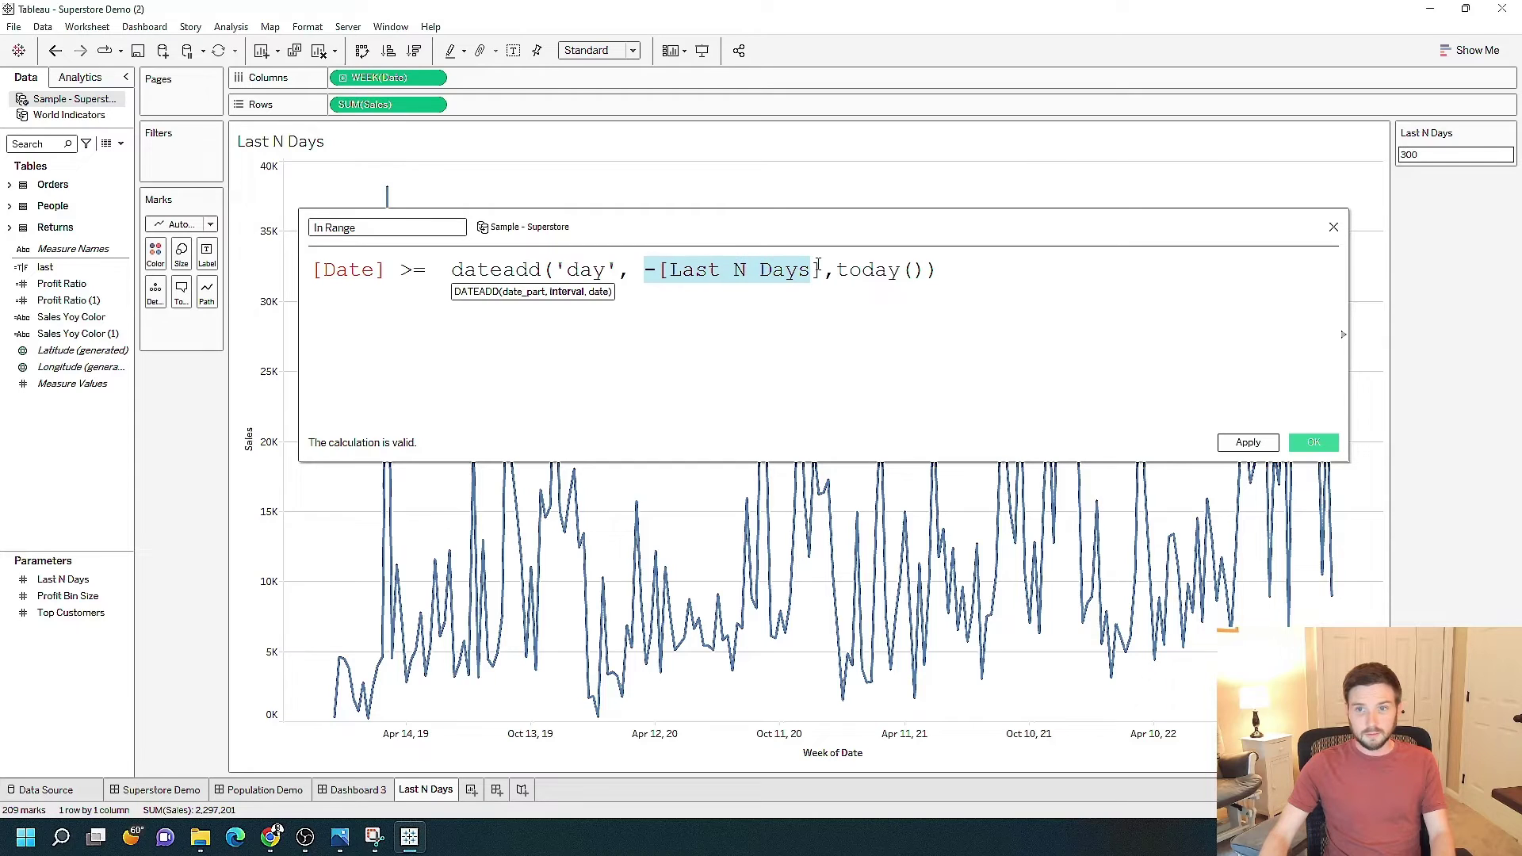
pyautogui.moveTo(619, 269); pyautogui.dragTo(555, 268)
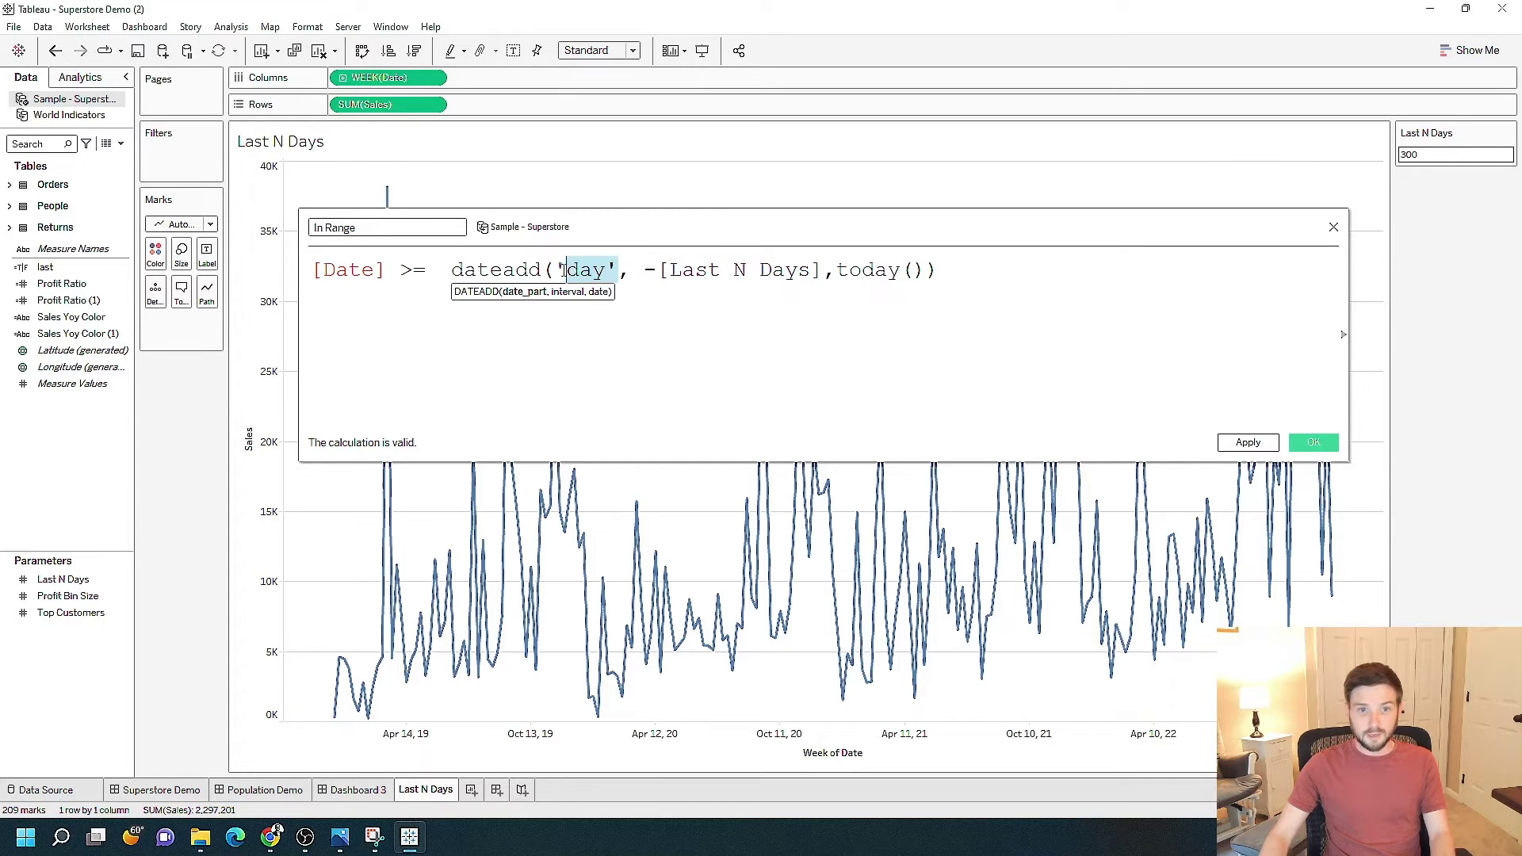
pyautogui.moveTo(936, 269); pyautogui.dragTo(837, 270)
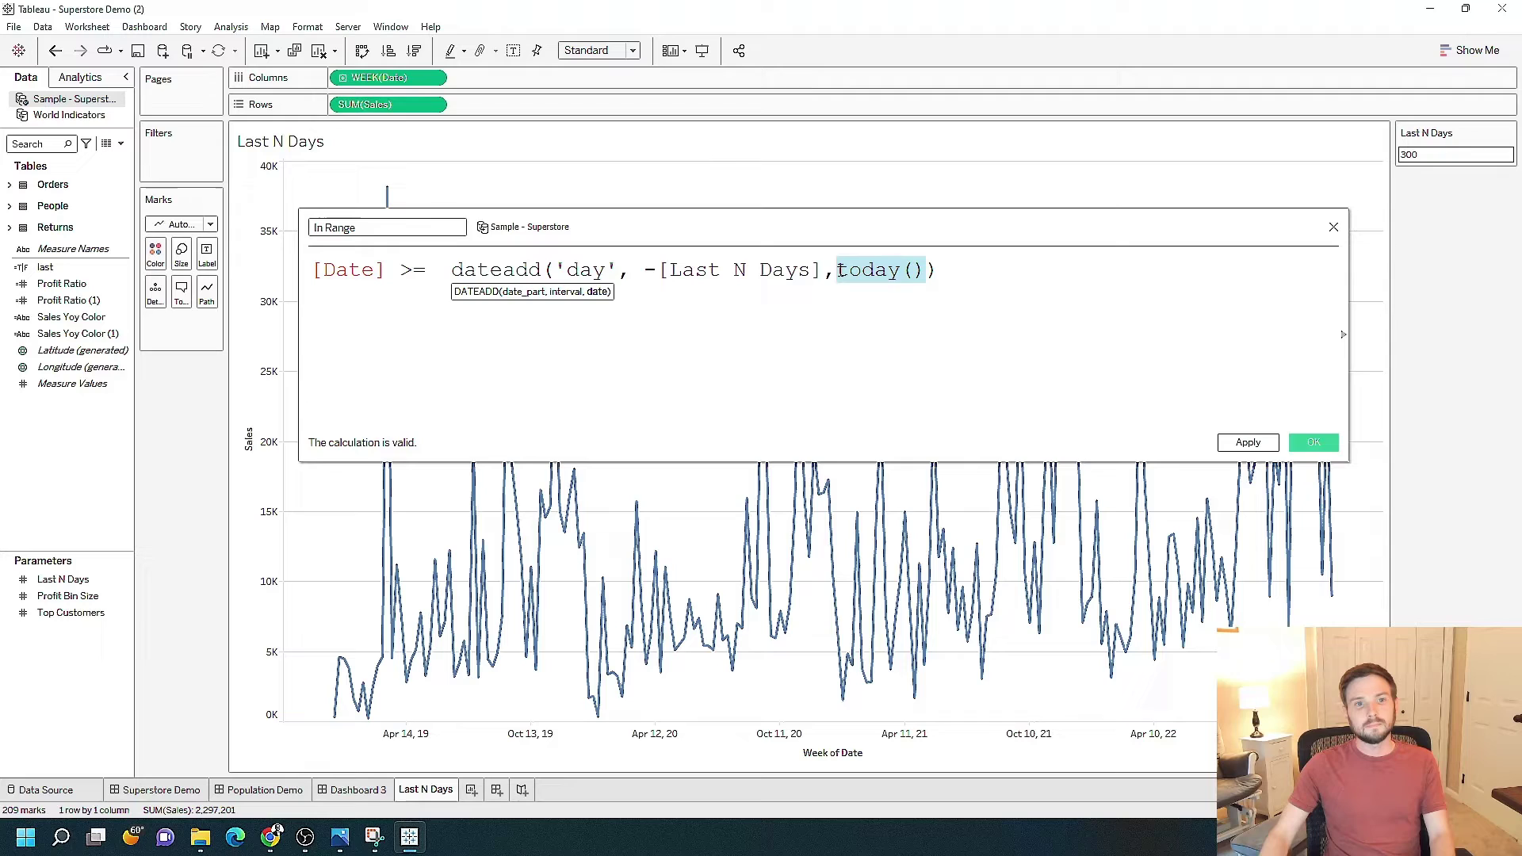
pyautogui.click(358, 271)
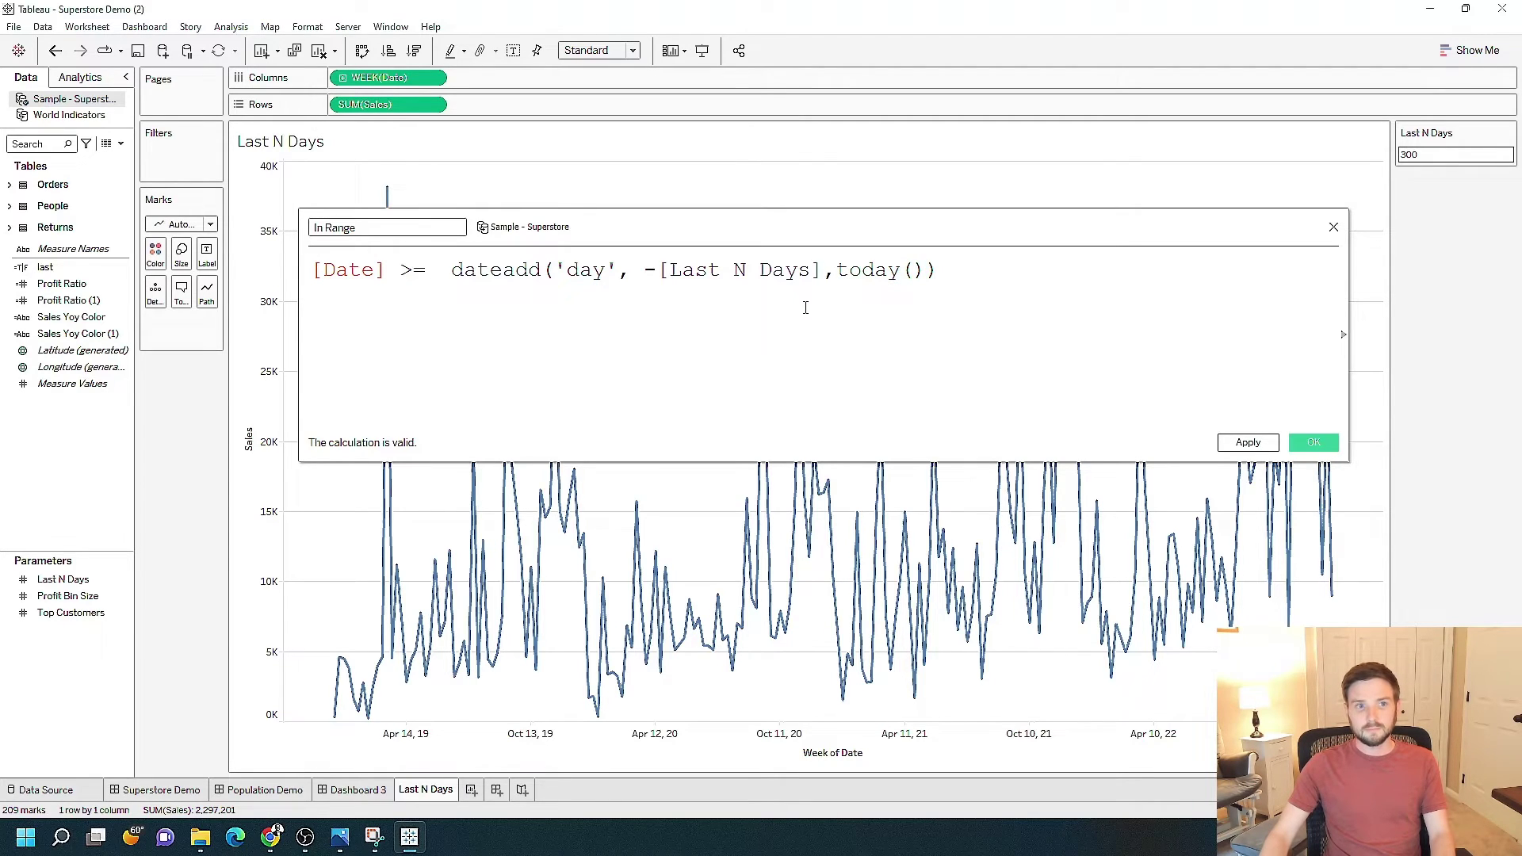
# Step: Save the In Range calculation and place In Range on the Marks card Color
pyautogui.click(1249, 444)
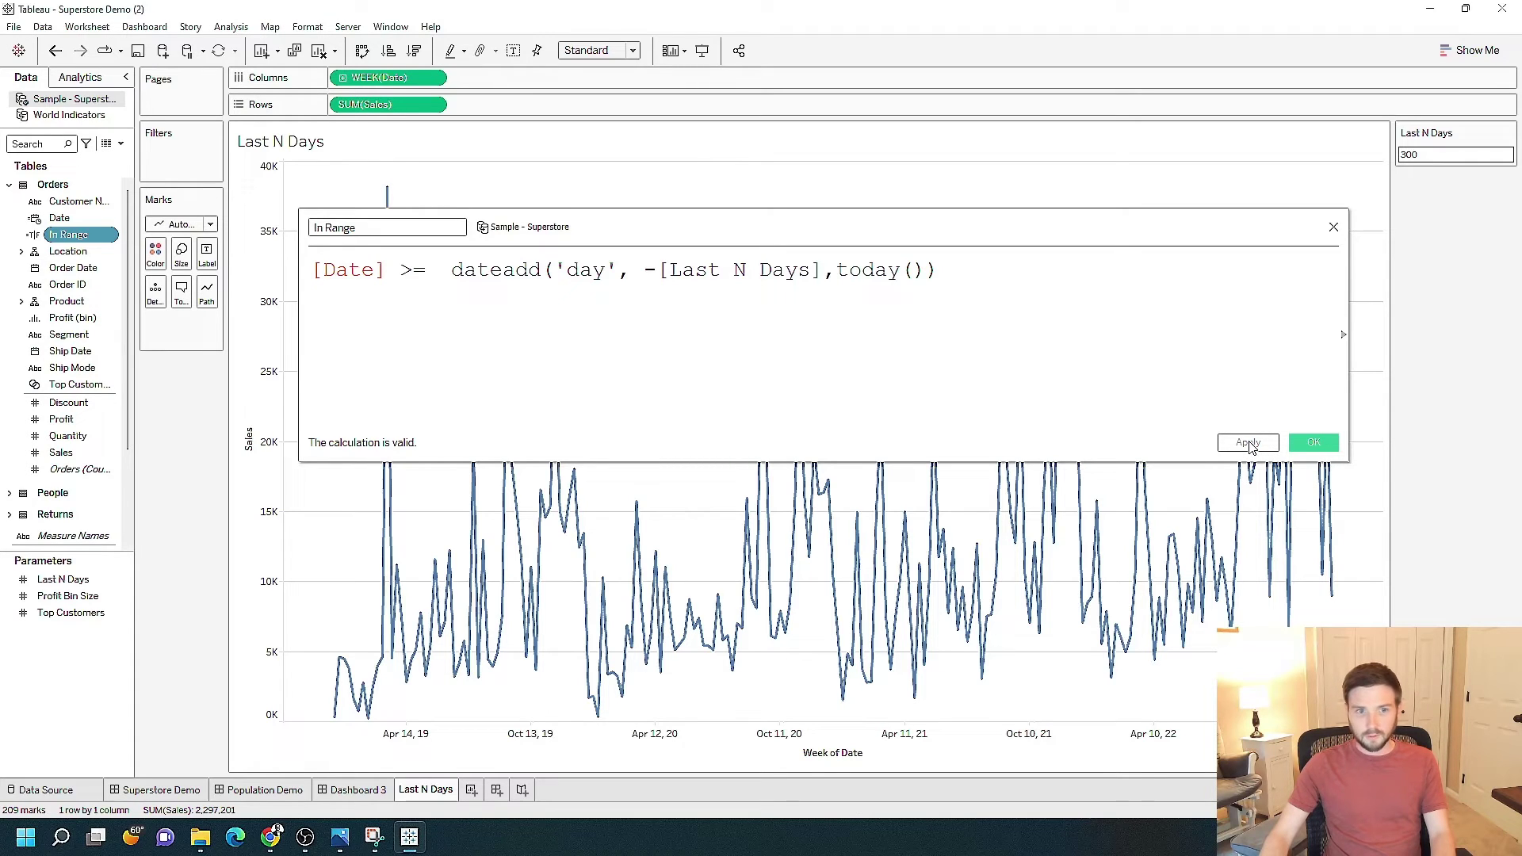
pyautogui.click(1314, 444)
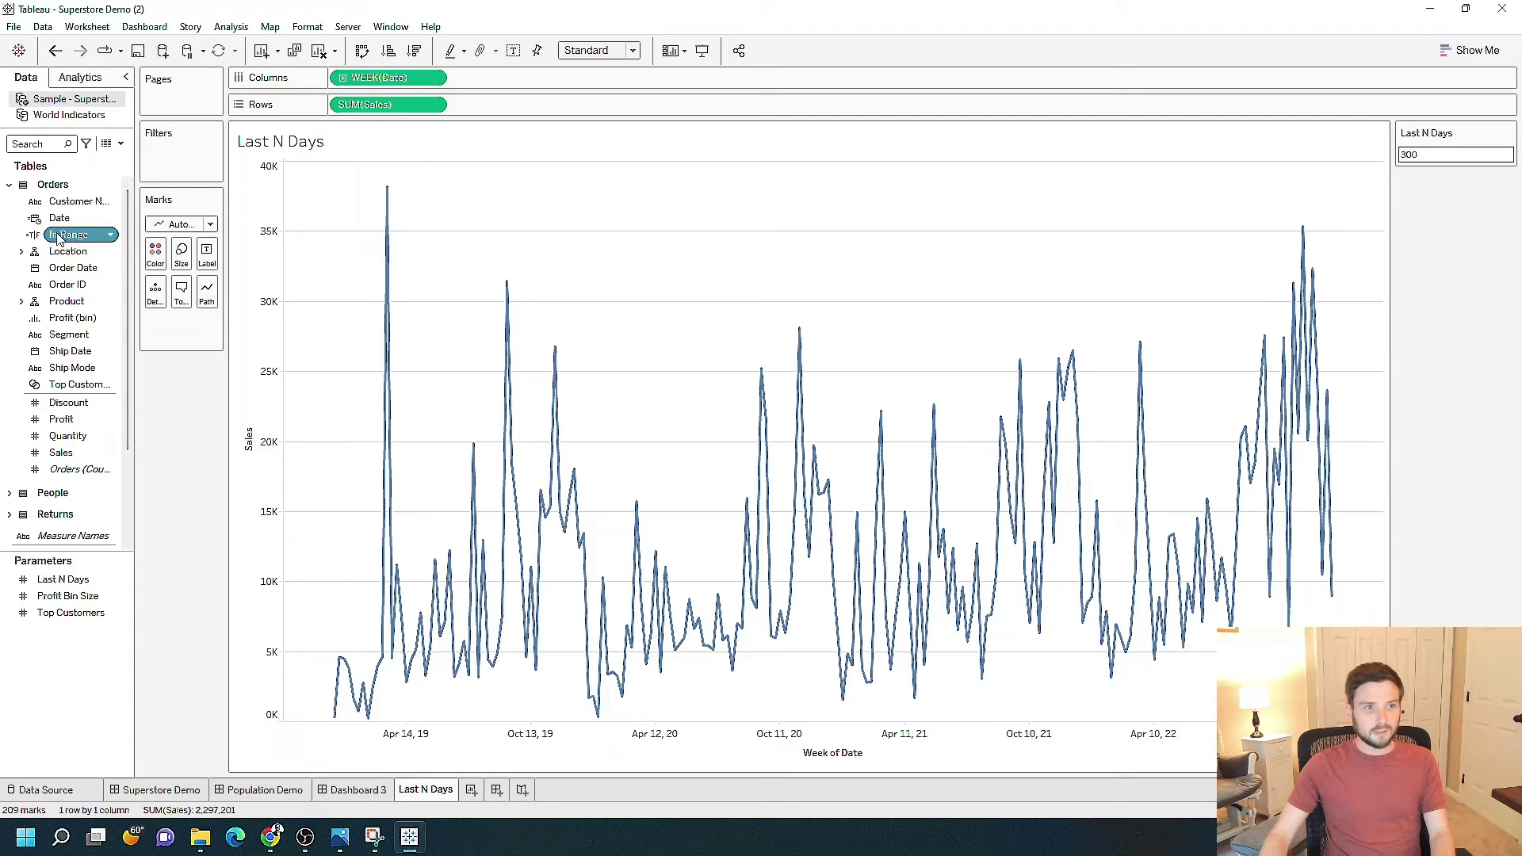
pyautogui.moveTo(71, 237); pyautogui.dragTo(158, 256)
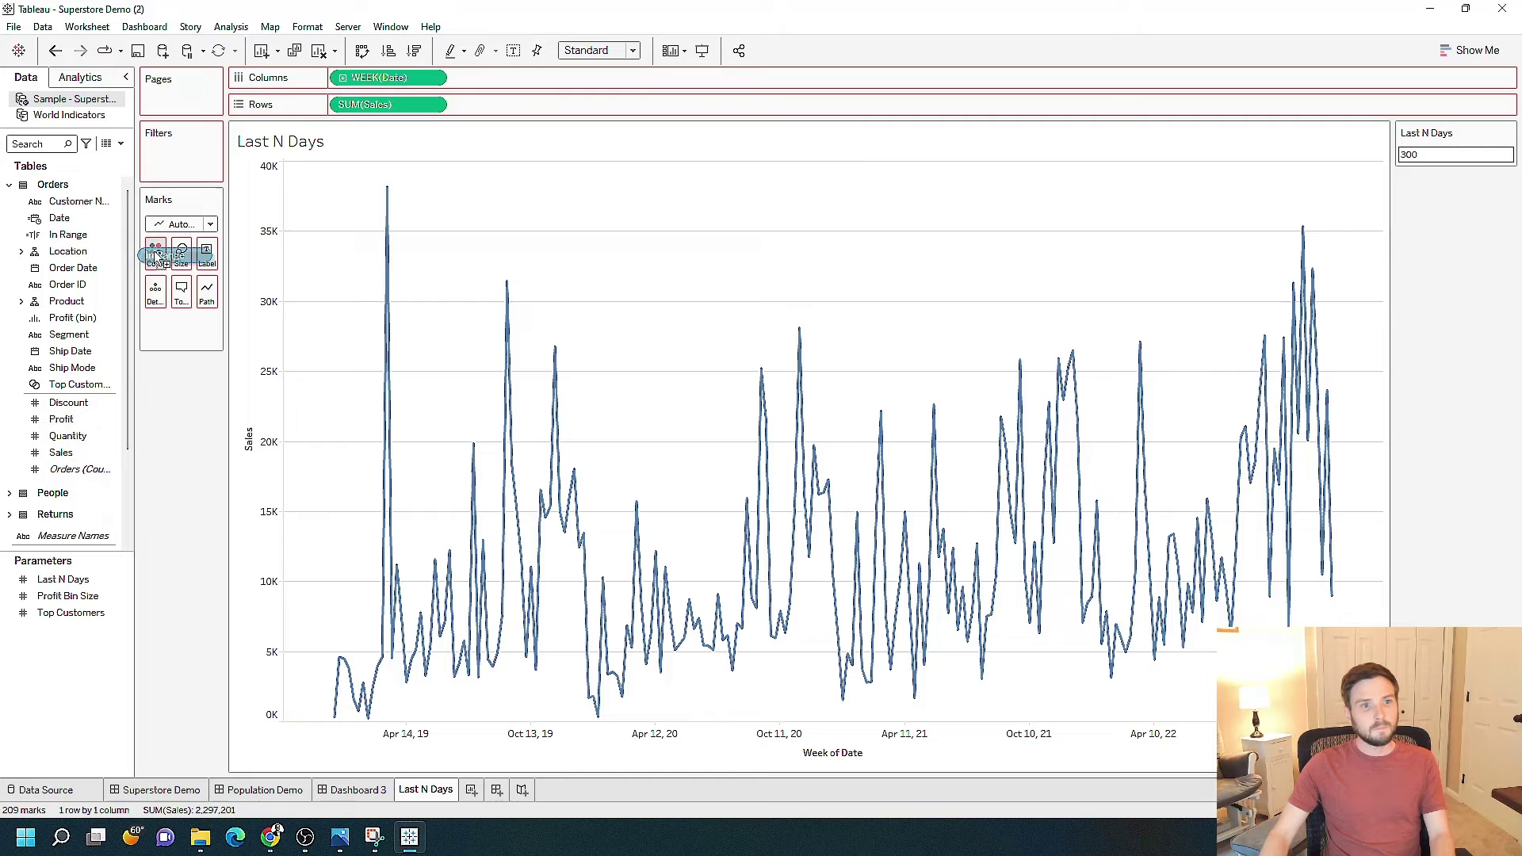
pyautogui.moveTo(159, 256); pyautogui.dragTo(373, 273)
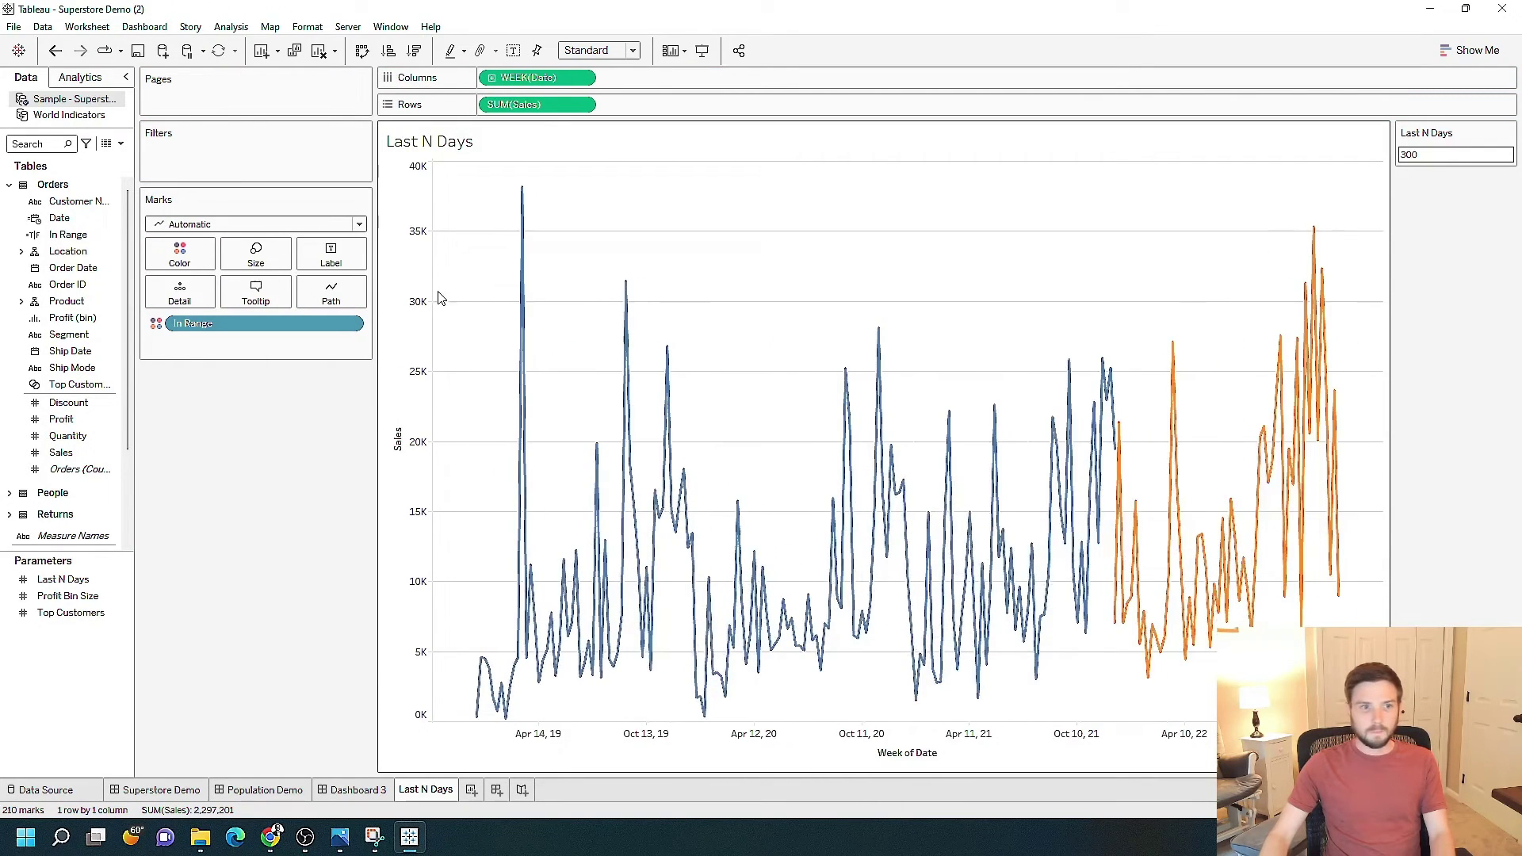
# Step: Keep the current True and False colours for In Range in Edit Colors
pyautogui.click(356, 326)
pyautogui.click(194, 286)
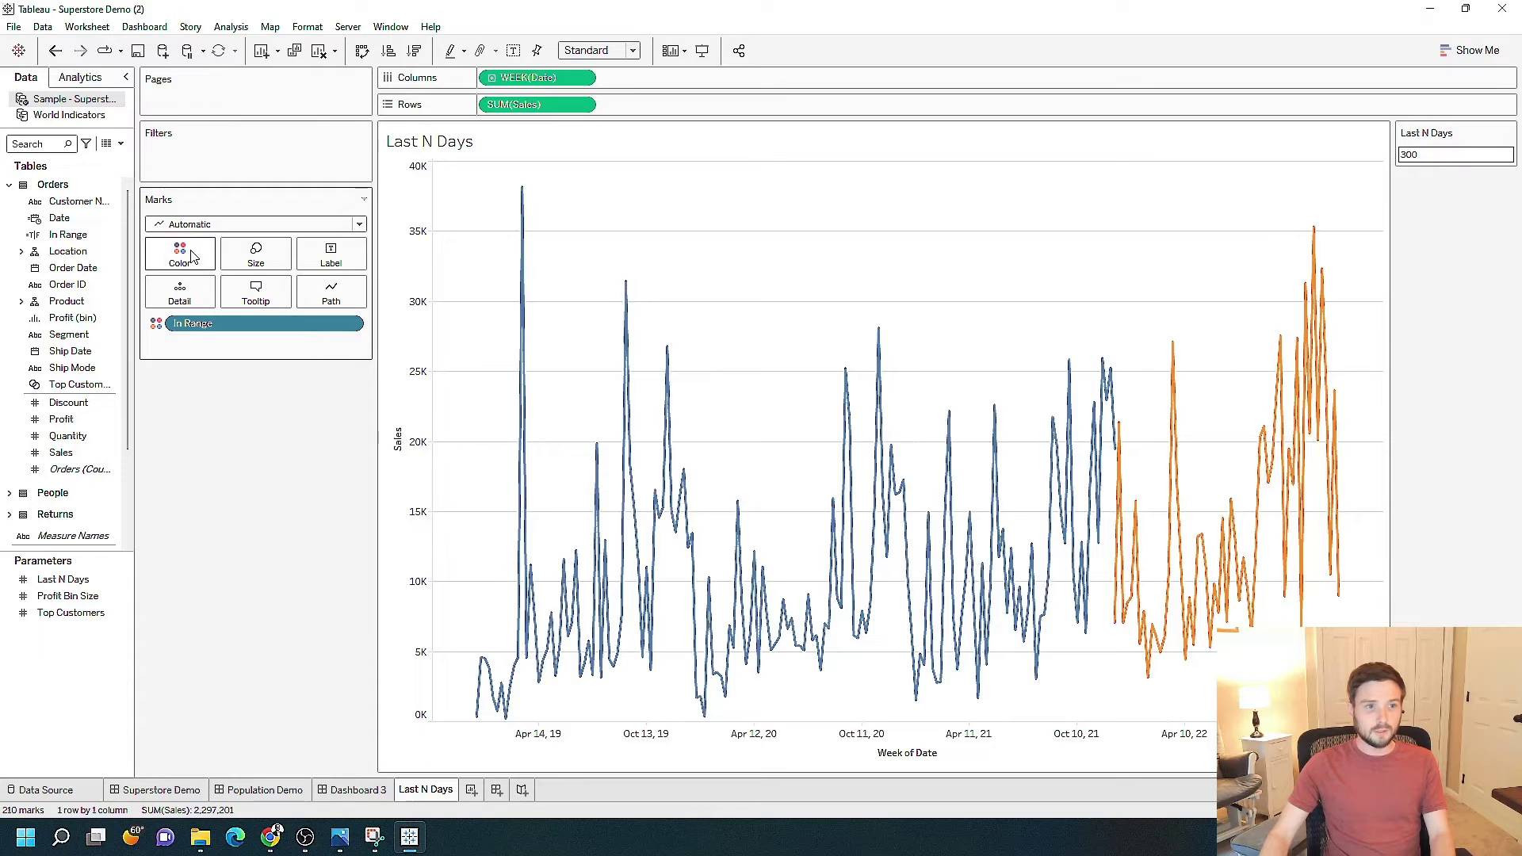
pyautogui.click(180, 253)
pyautogui.click(217, 304)
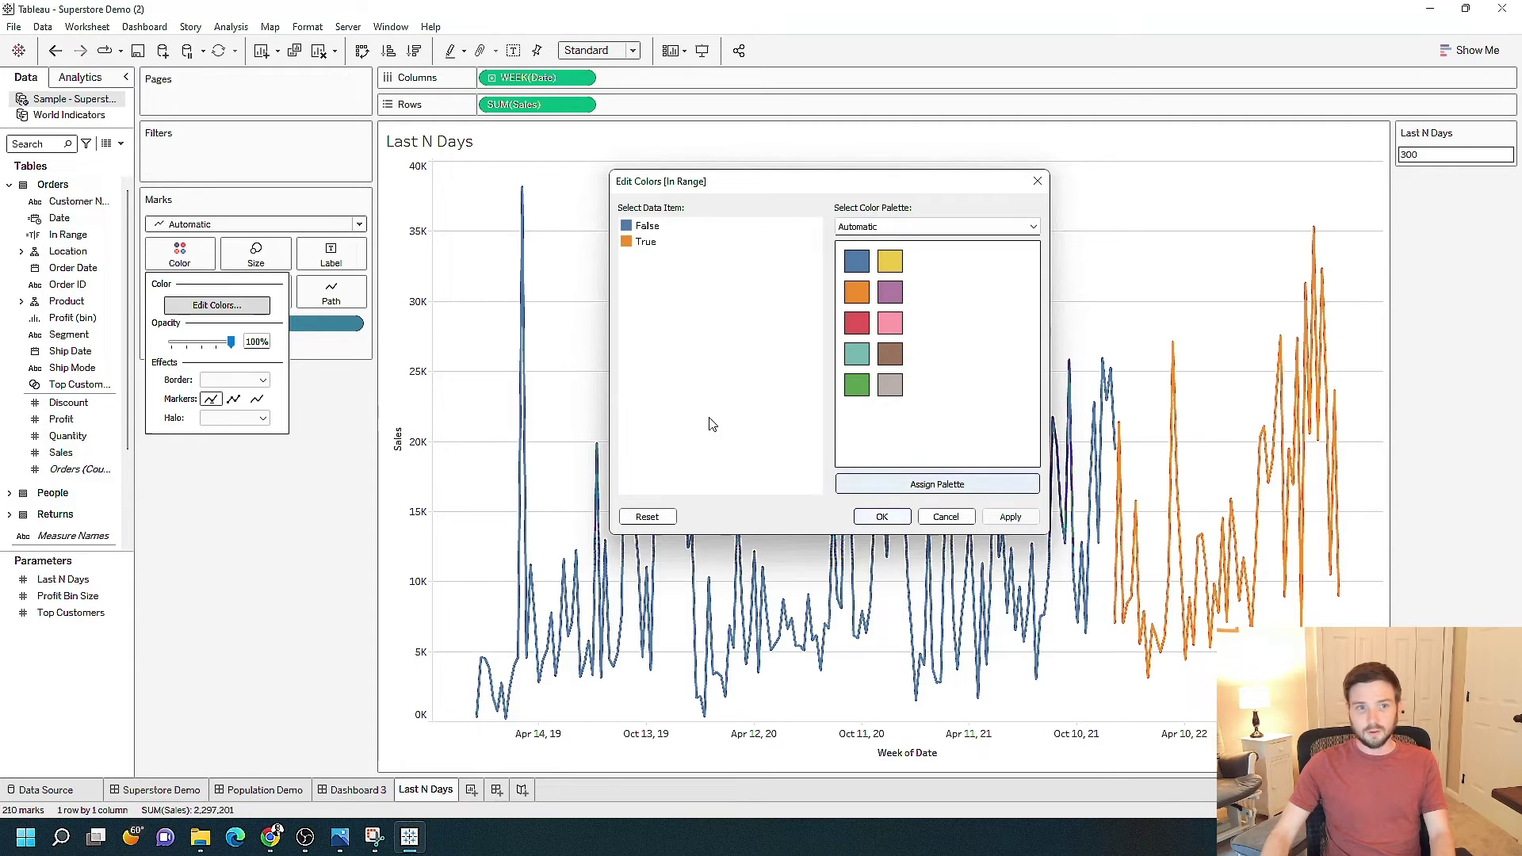
pyautogui.click(883, 517)
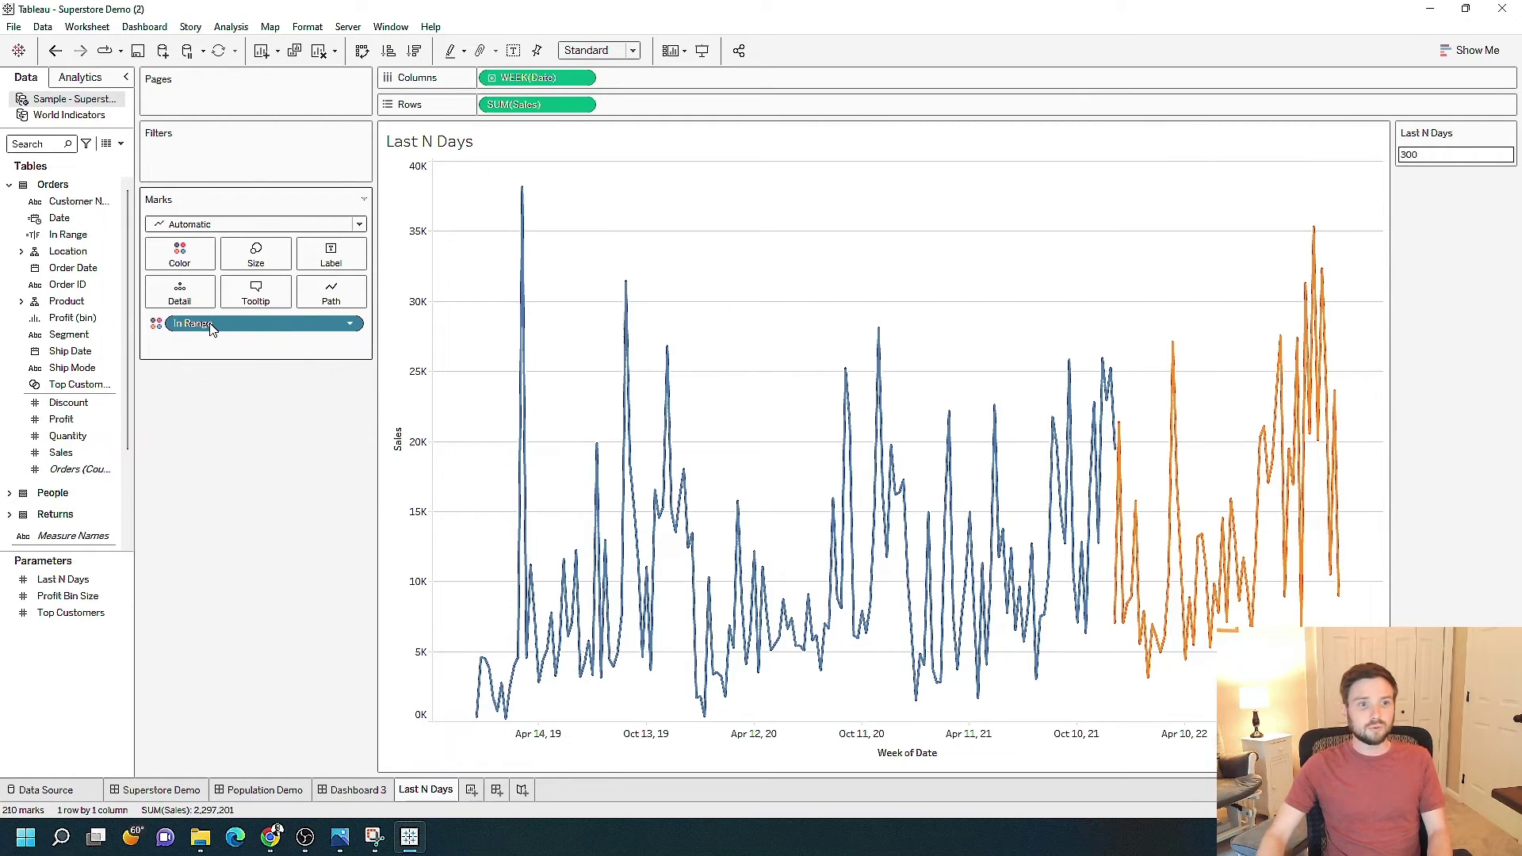
# Step: Filter the chart by In Range, keeping only the True weeks
pyautogui.moveTo(211, 328); pyautogui.dragTo(211, 158)
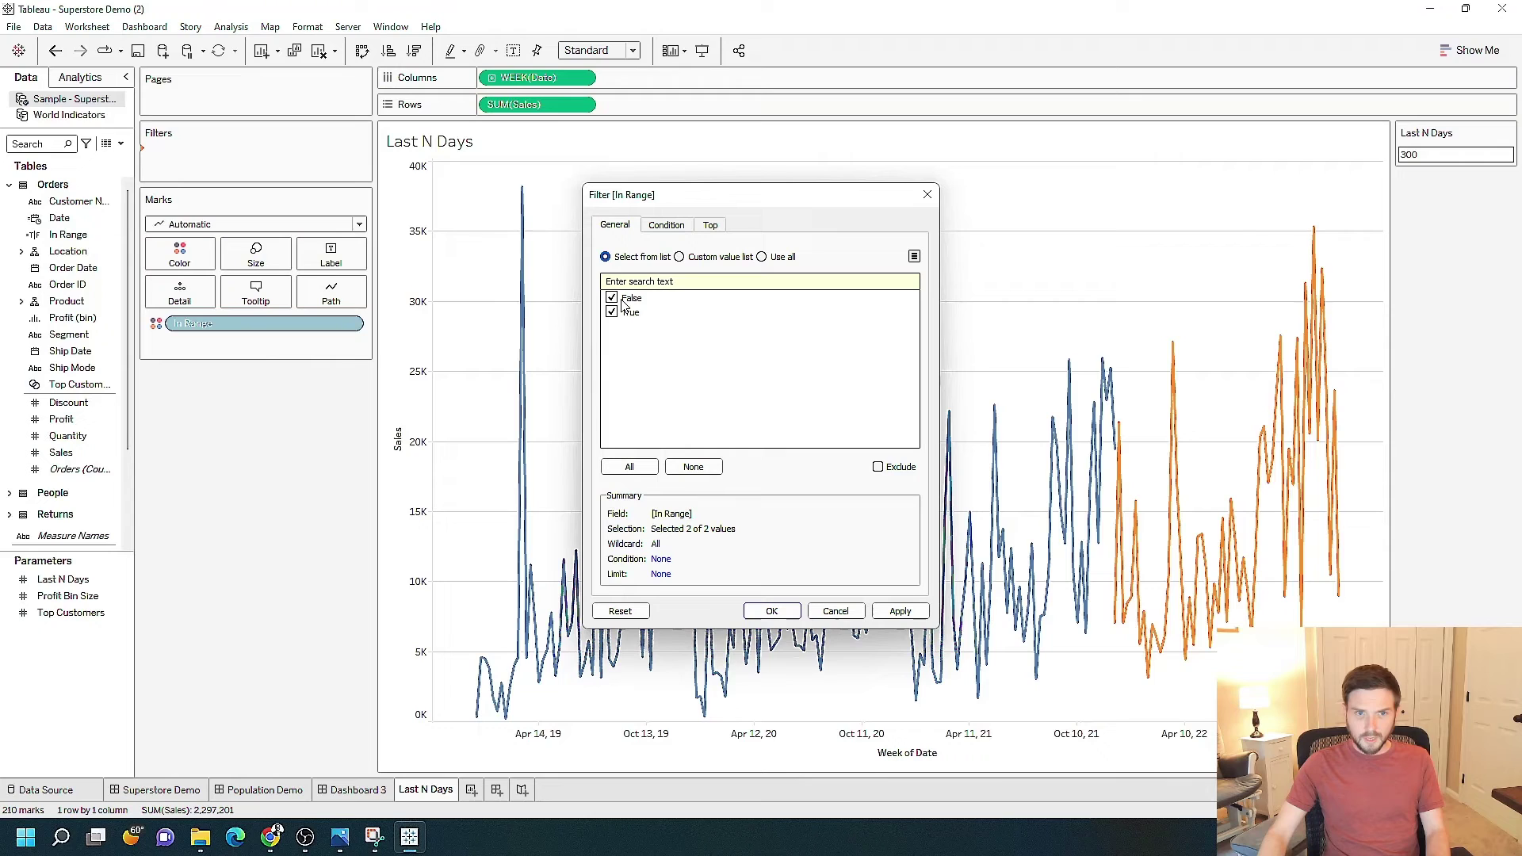
pyautogui.click(903, 612)
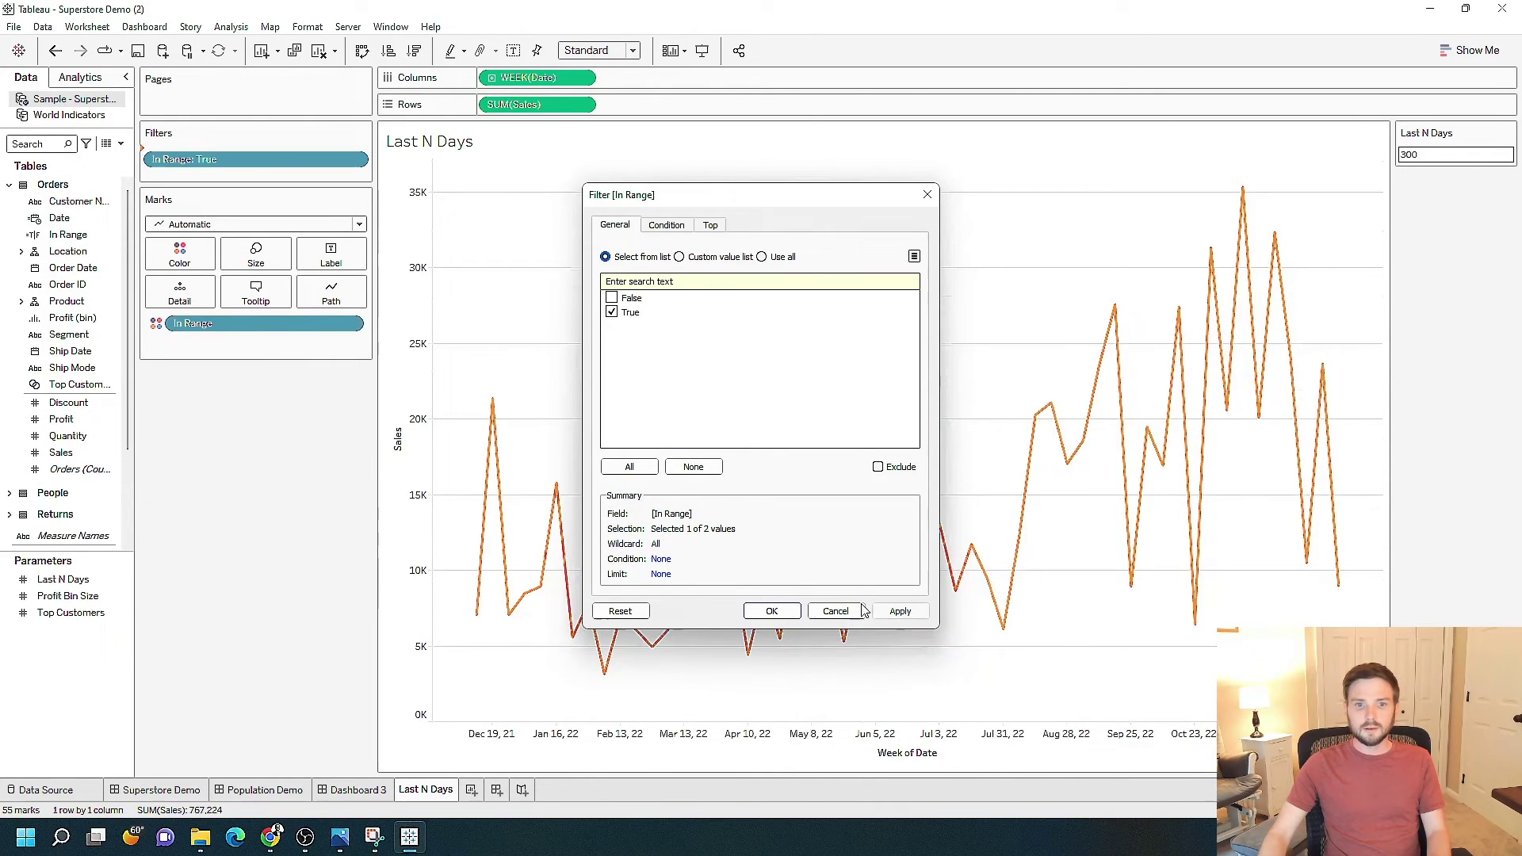
pyautogui.click(774, 612)
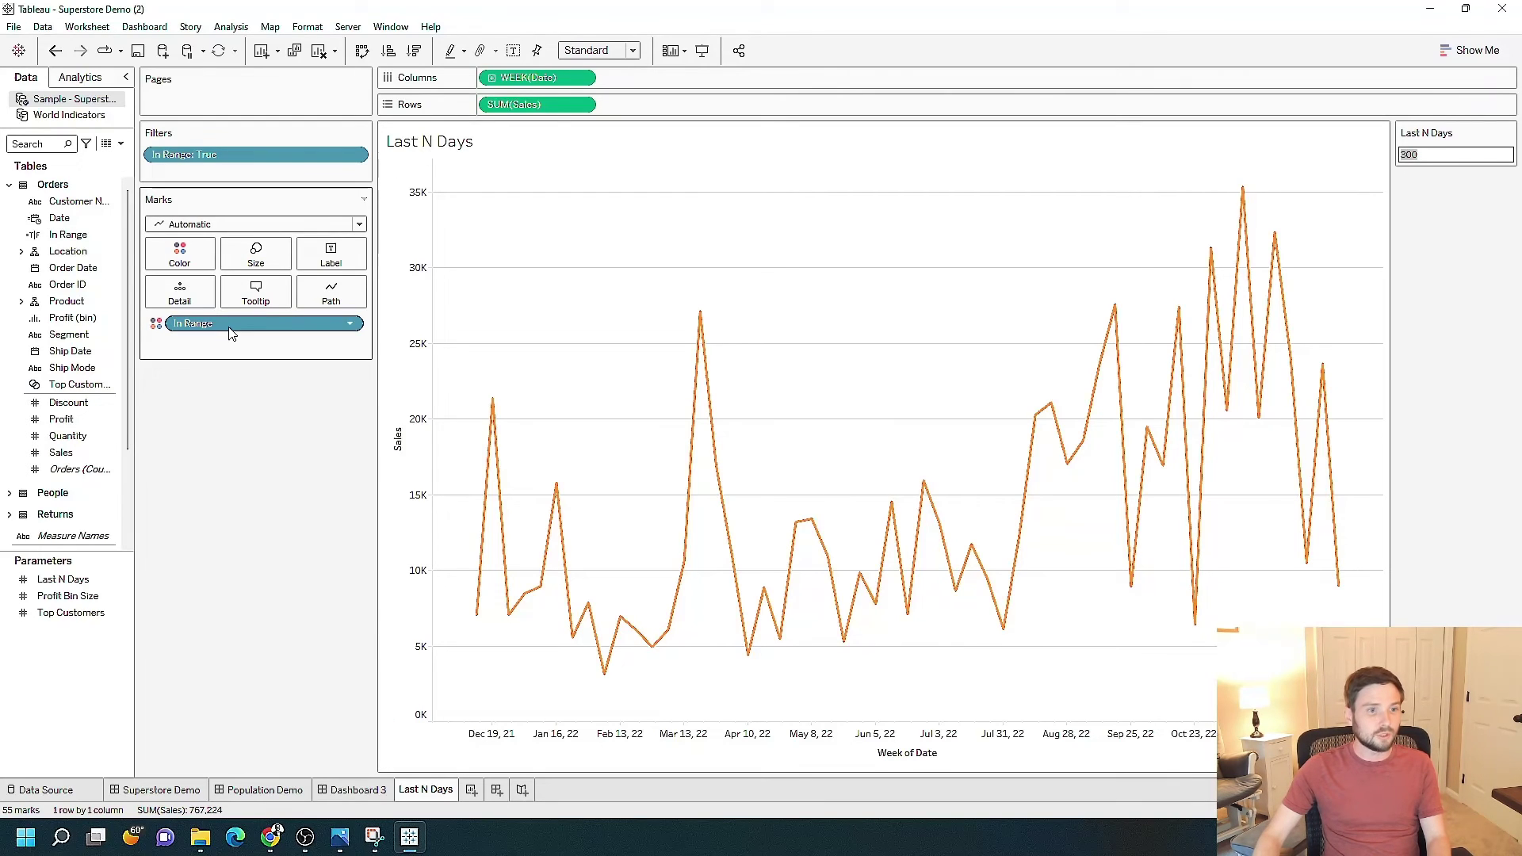
# Step: Edit the In Range formula to add 'and [Date] <= today()' on a new line
pyautogui.click(45, 145)
pyautogui.write('in')
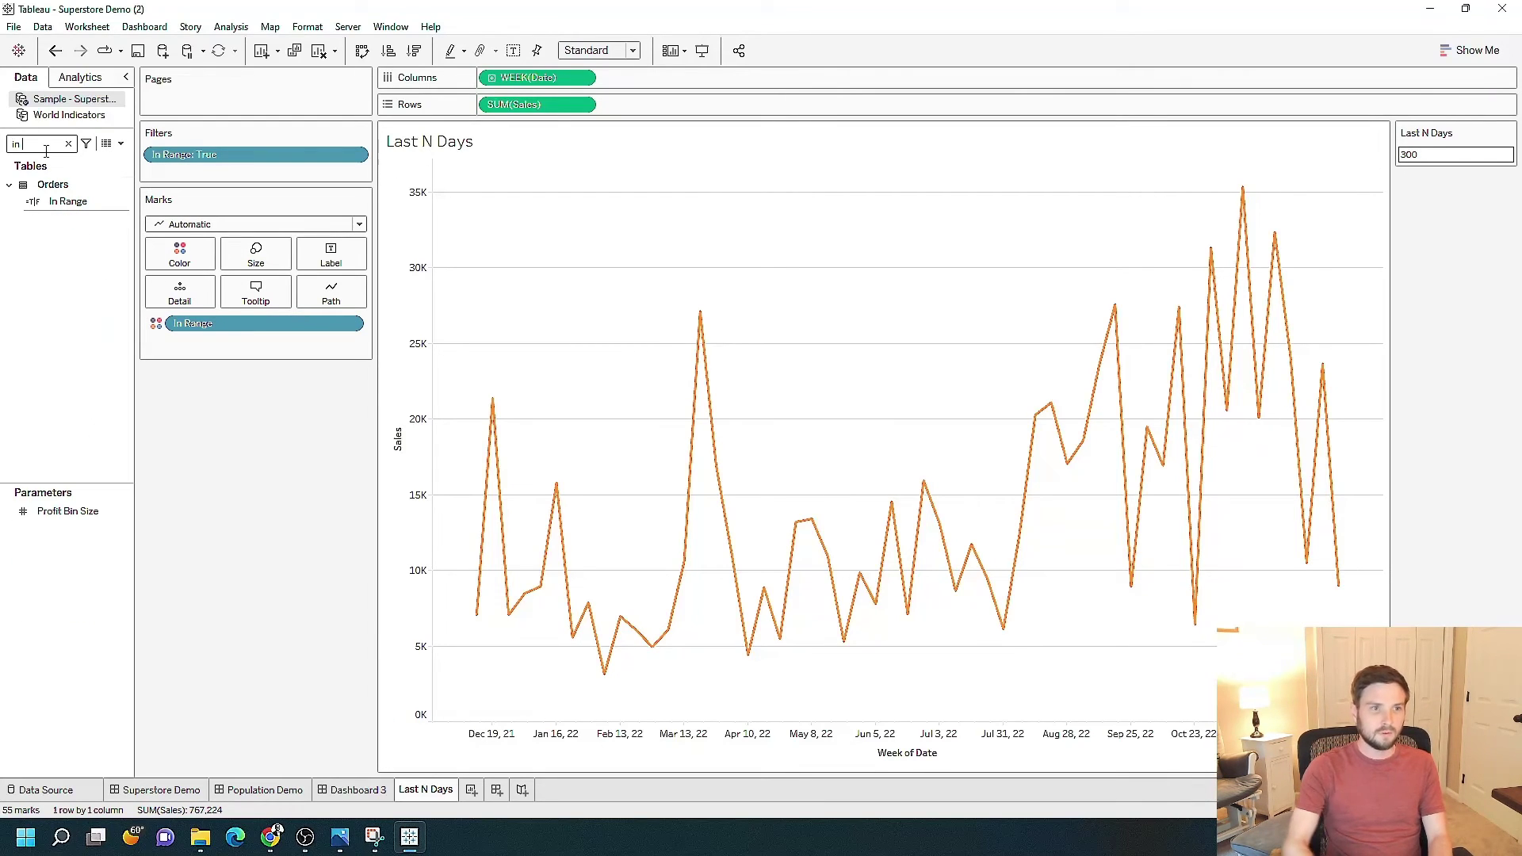
pyautogui.click(73, 202)
pyautogui.rightClick(125, 204)
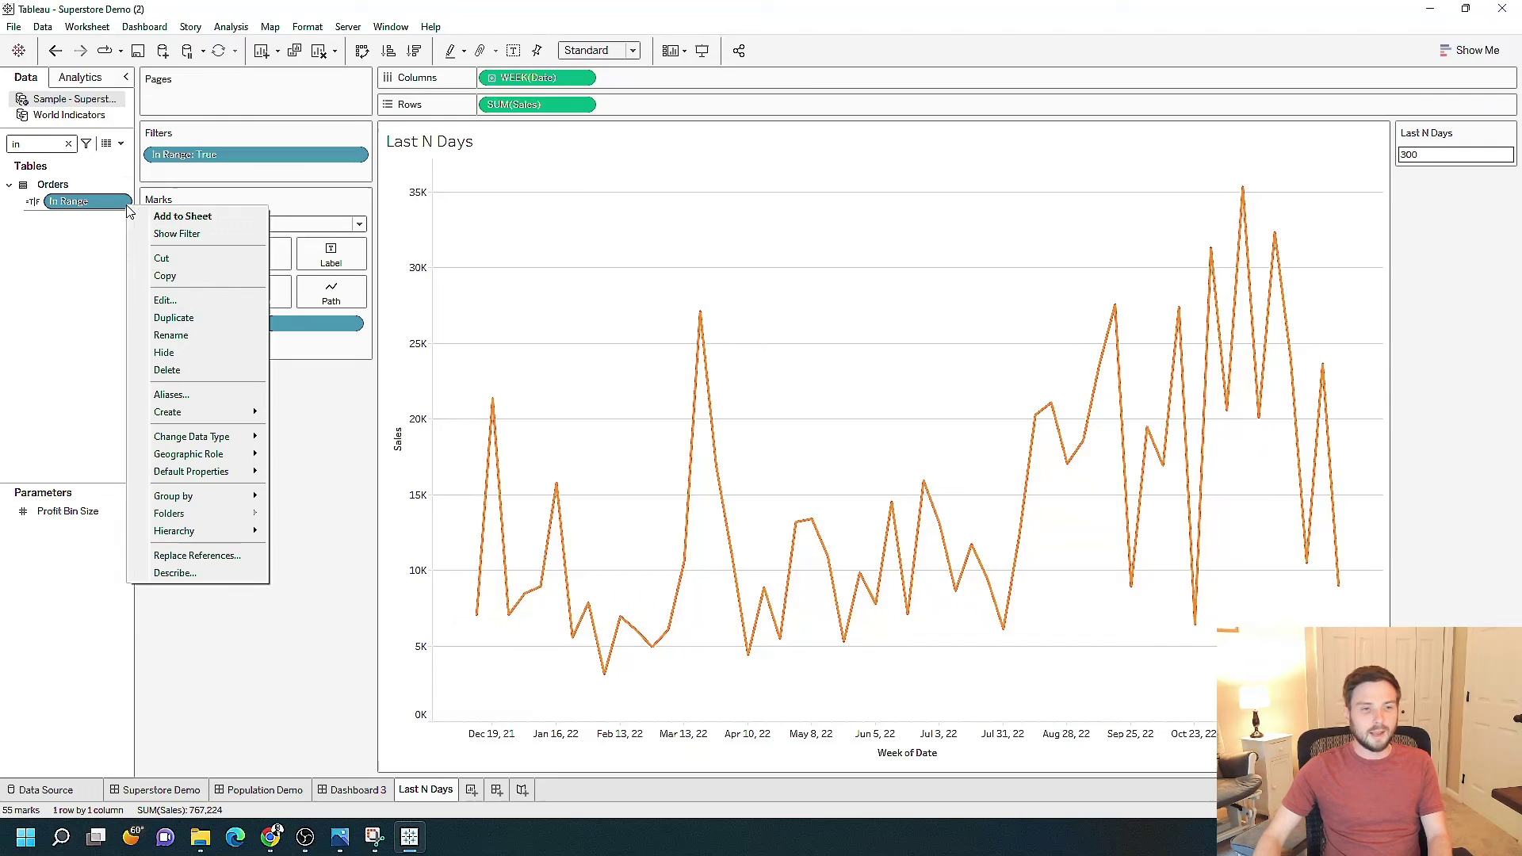
pyautogui.click(205, 299)
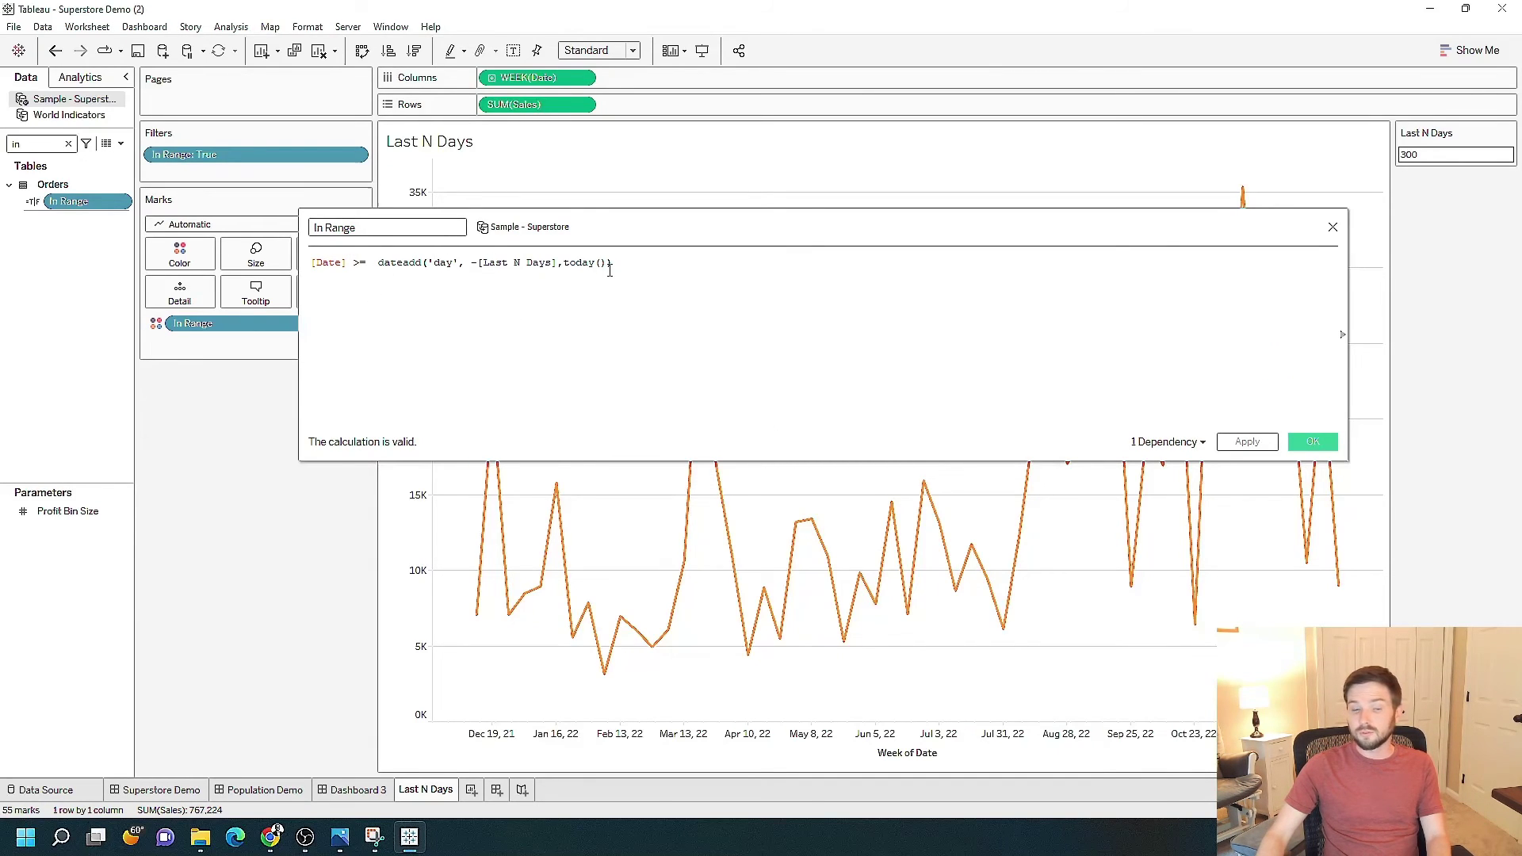
pyautogui.keyDown('ctrl'); pyautogui.scroll(2, 620, 267); pyautogui.keyUp('ctrl')
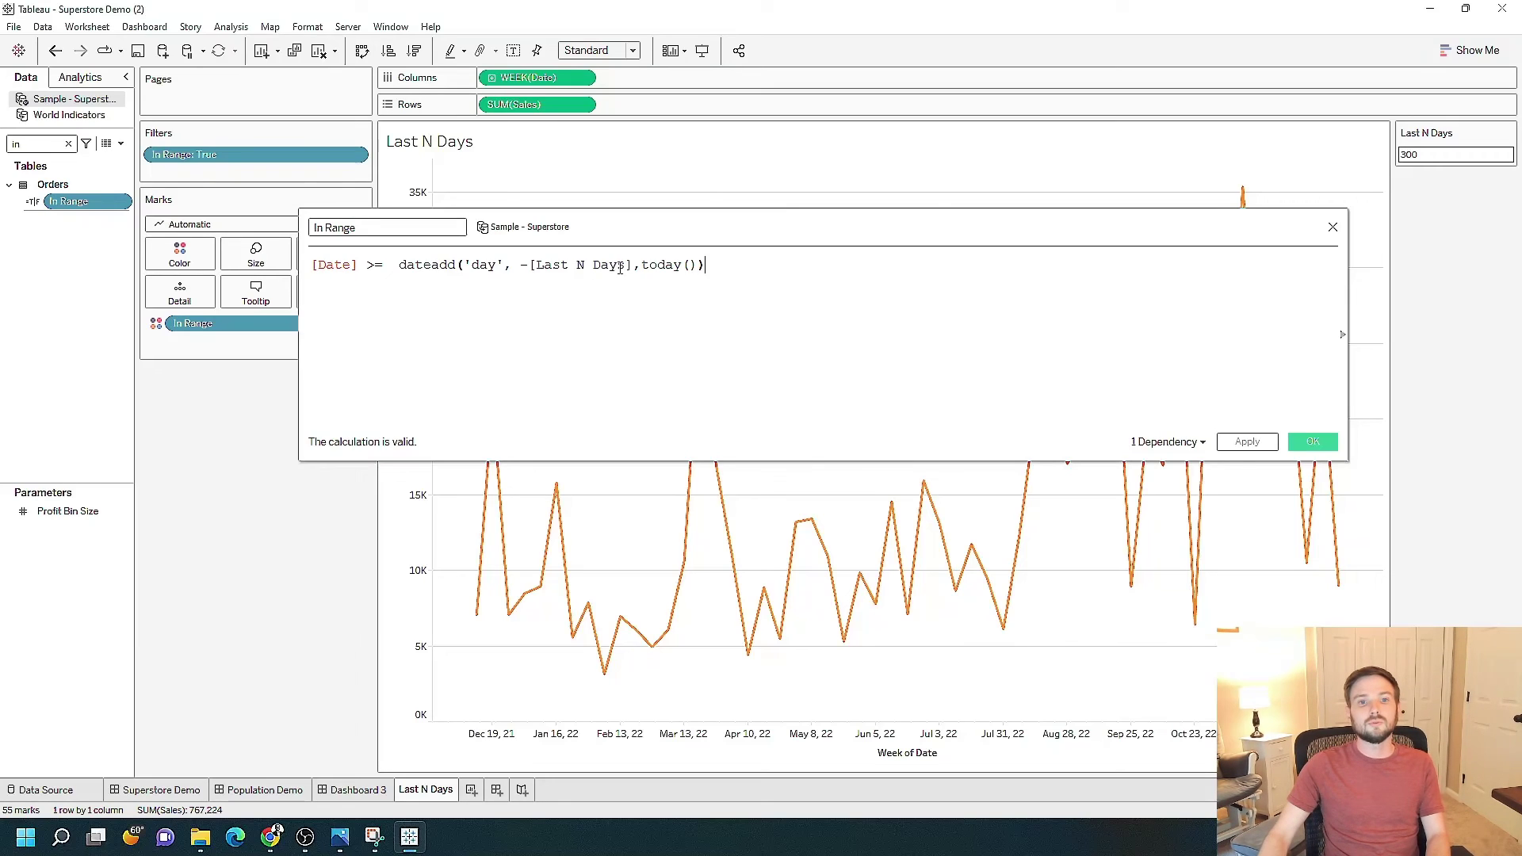
pyautogui.keyDown('ctrl'); pyautogui.scroll(2, 620, 267); pyautogui.keyUp('ctrl')
pyautogui.press('Return')
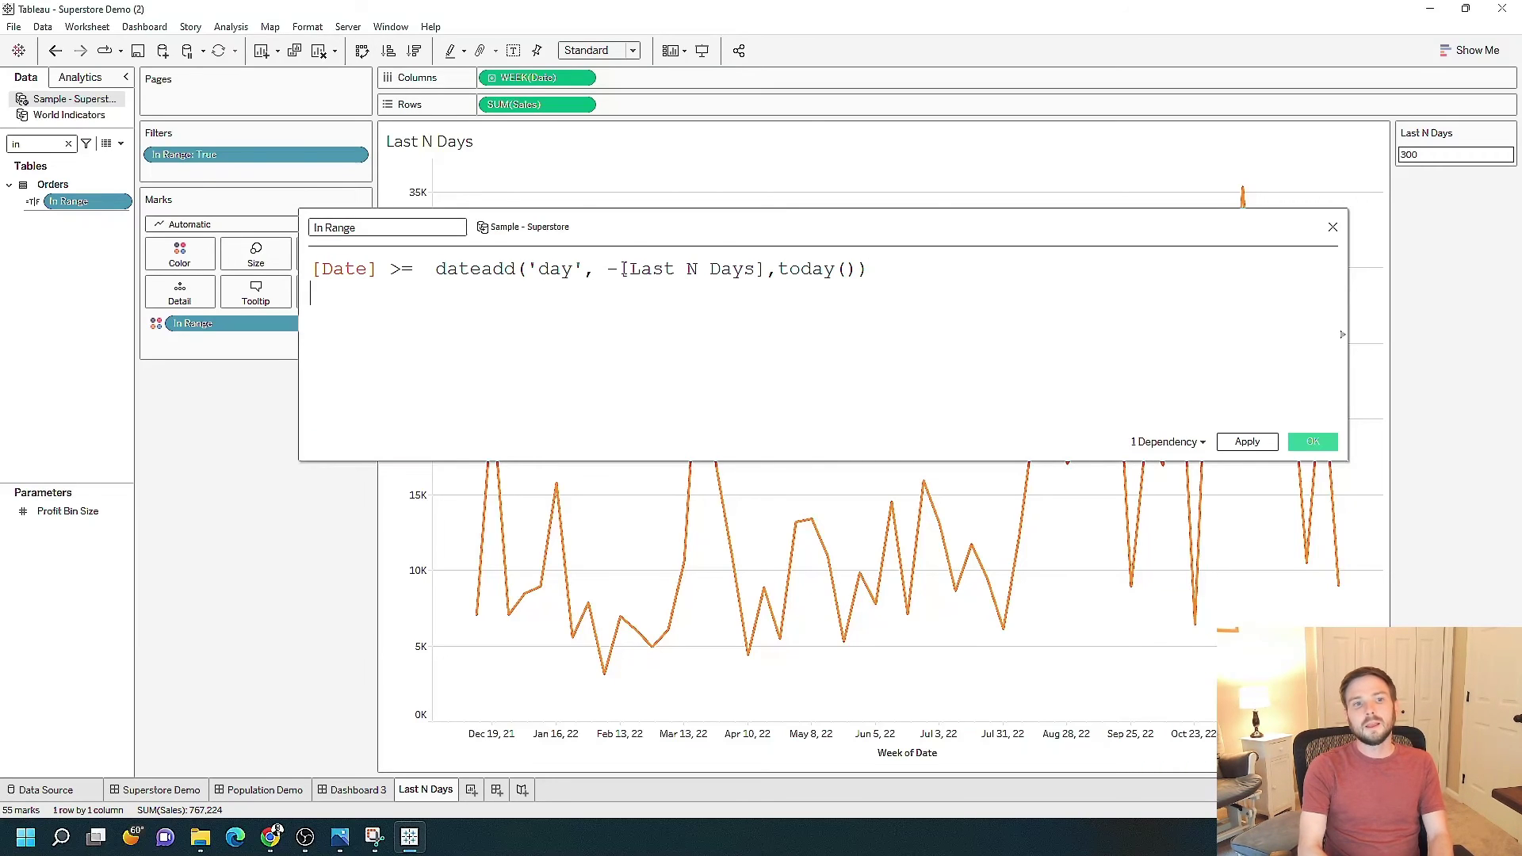
pyautogui.write('and ')
pyautogui.write('date')
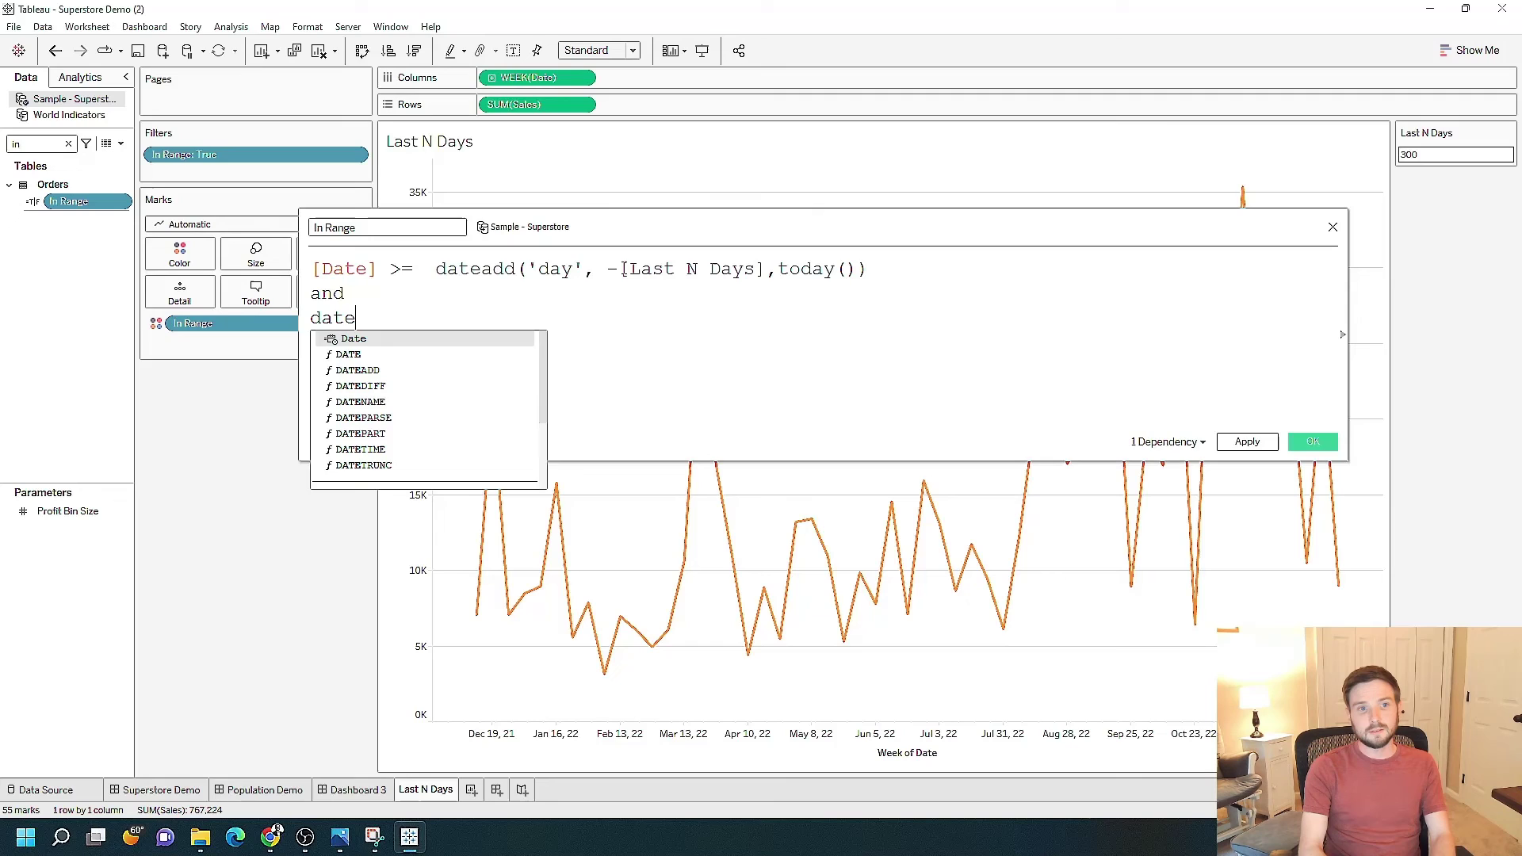
pyautogui.press('Return')
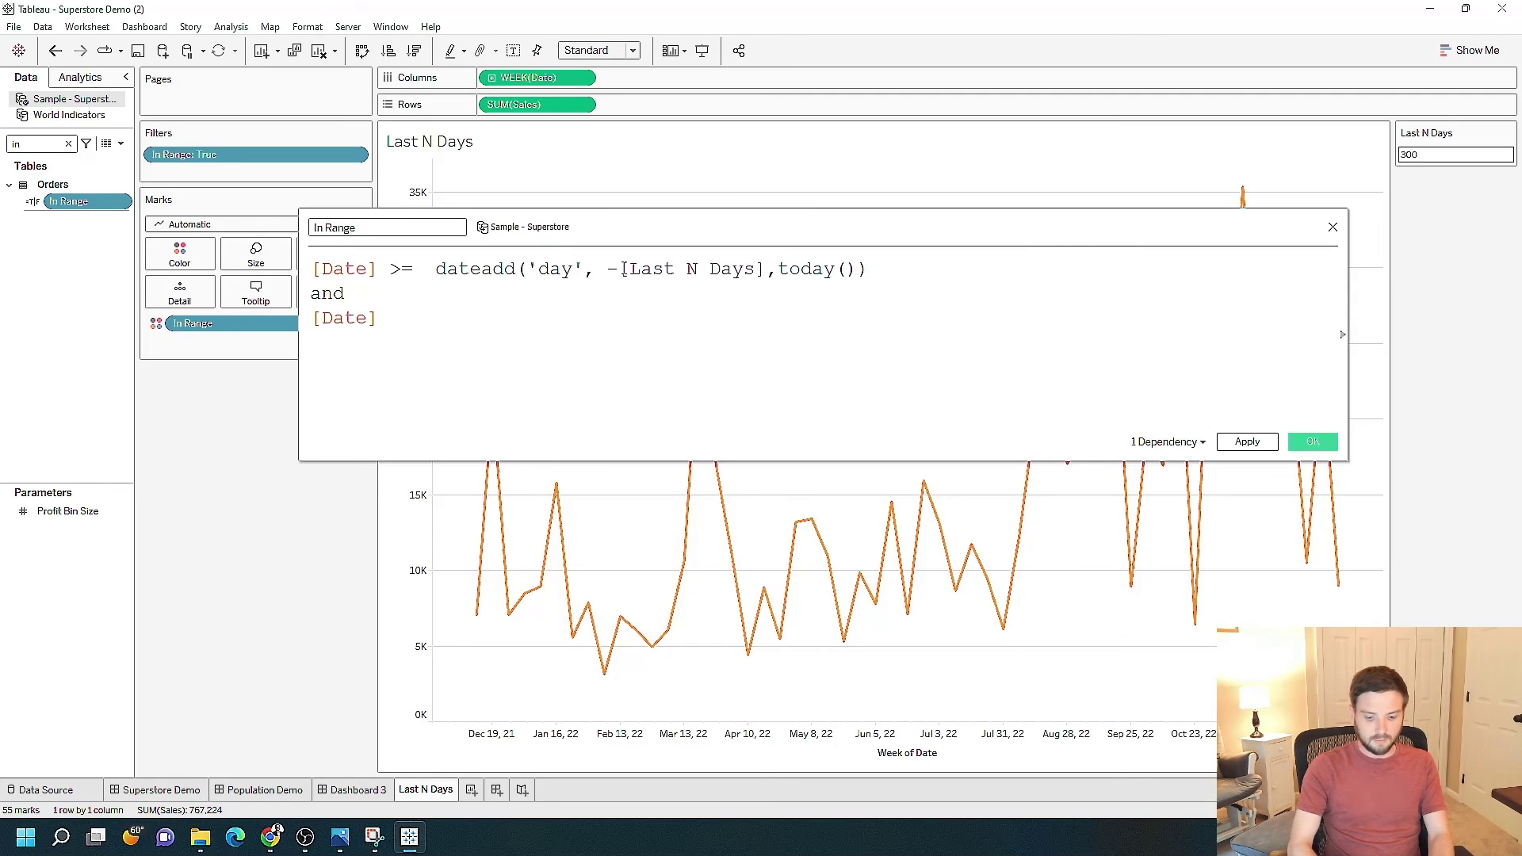
pyautogui.write('<= today')
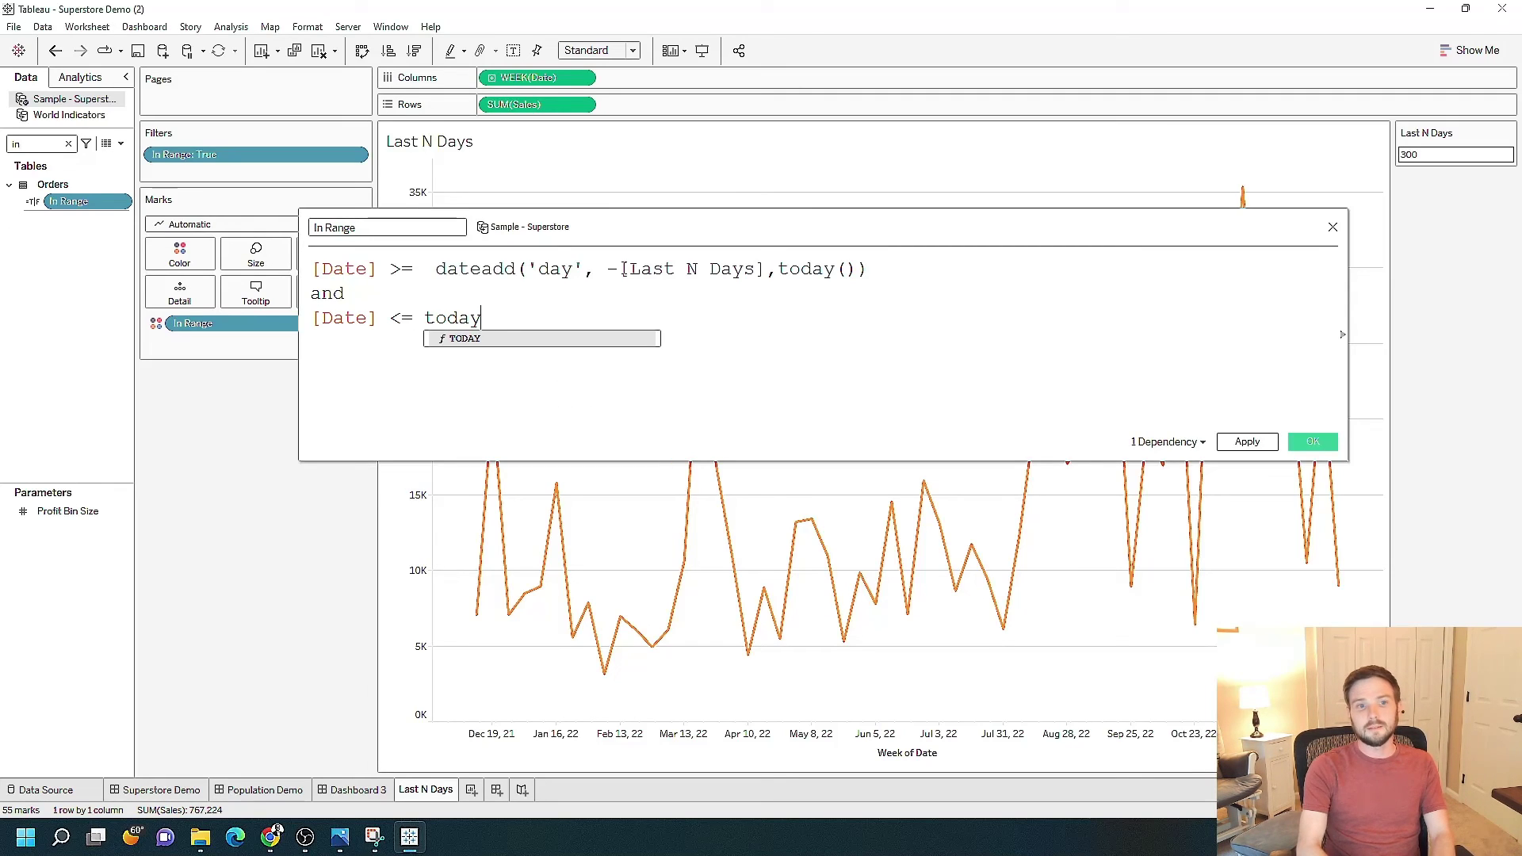
pyautogui.write('()')
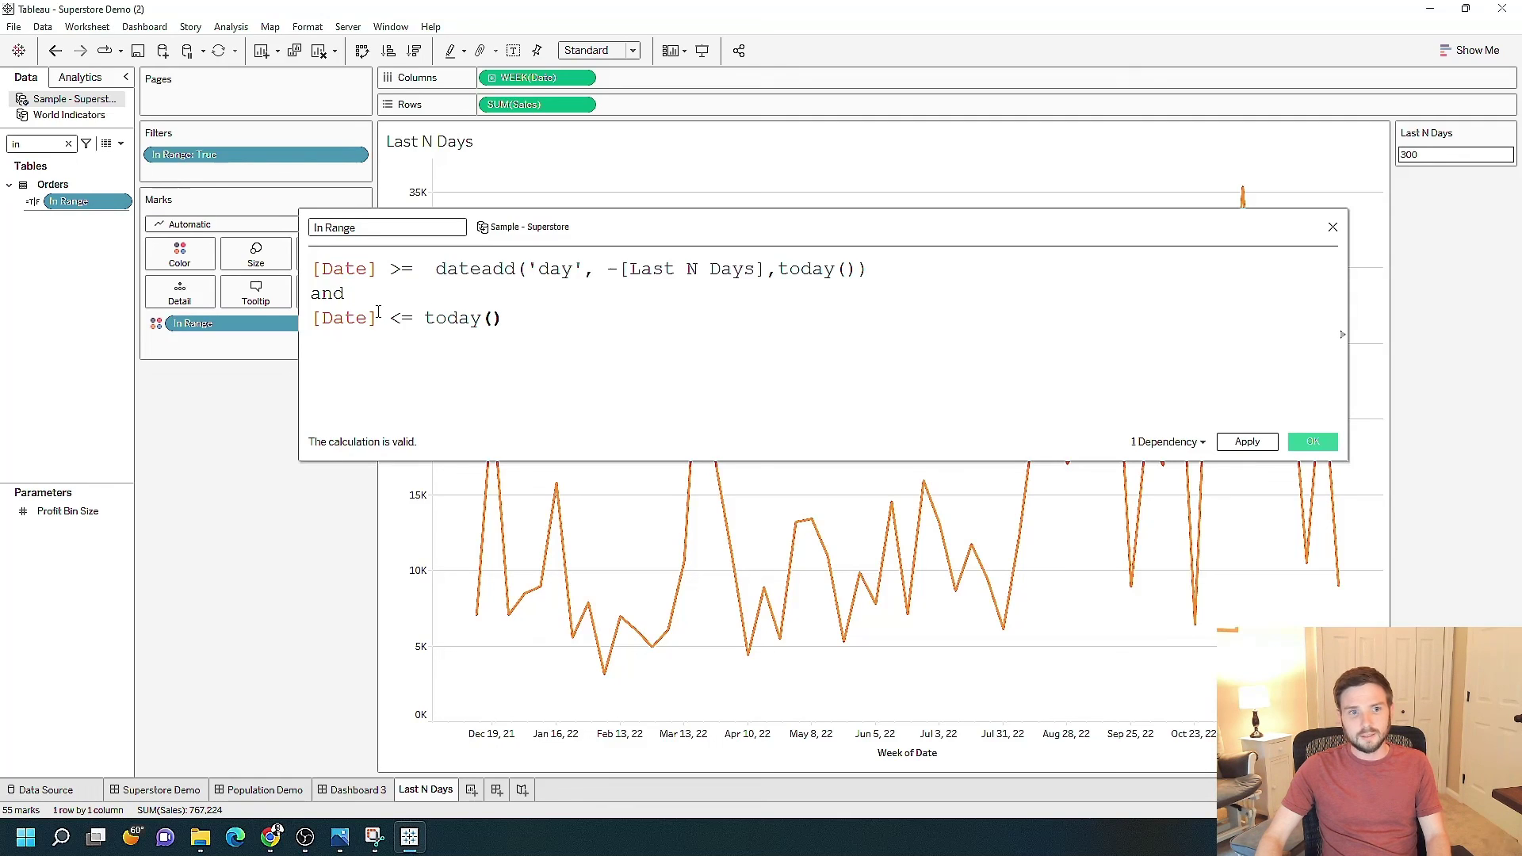
# Step: Save the updated formula and change Last N Days from 300 to 200
pyautogui.click(1249, 443)
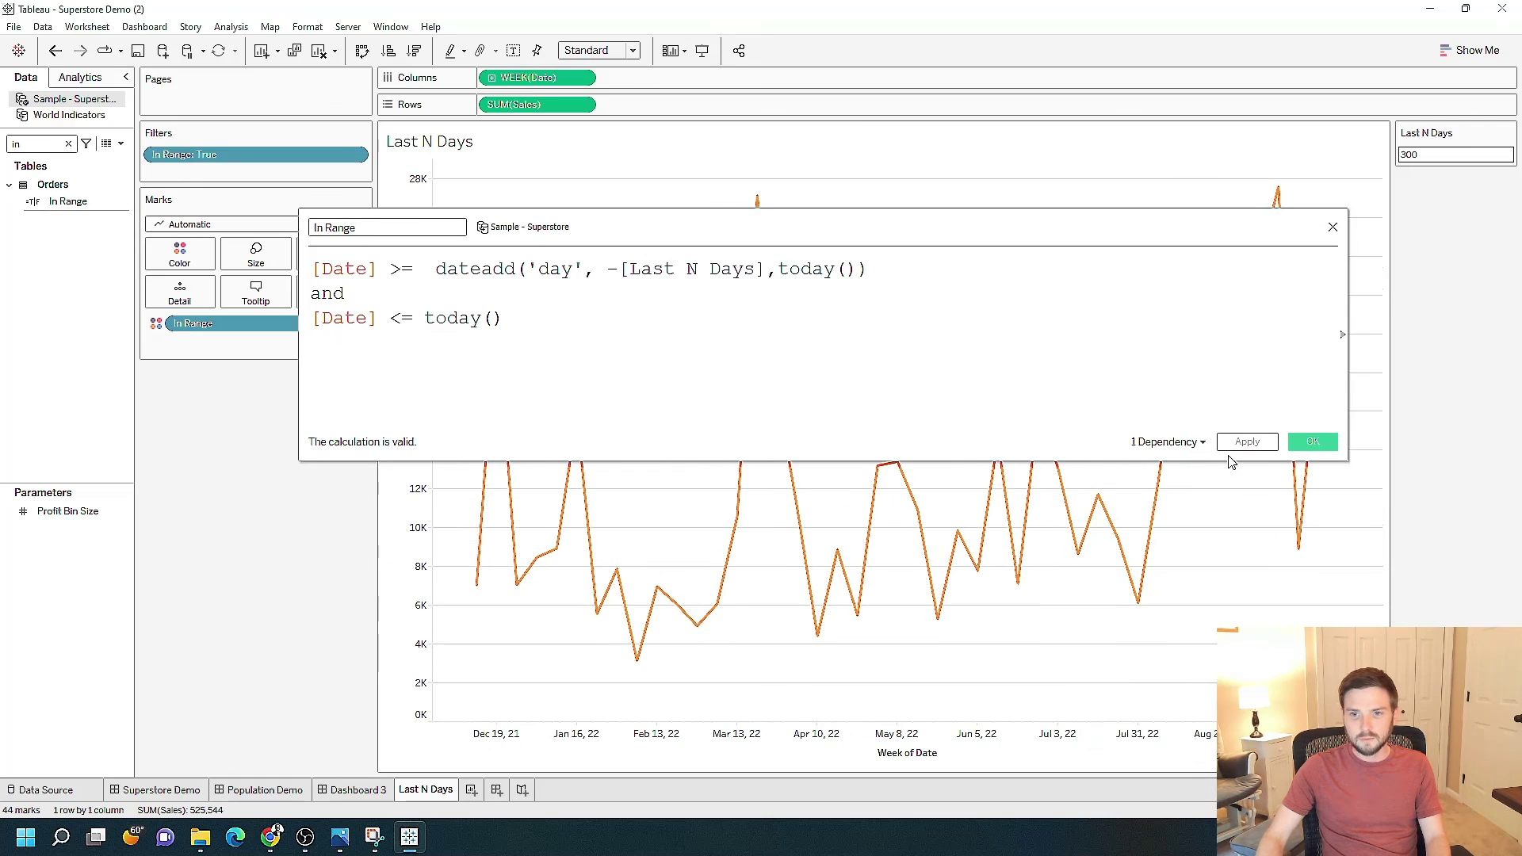
pyautogui.click(1313, 443)
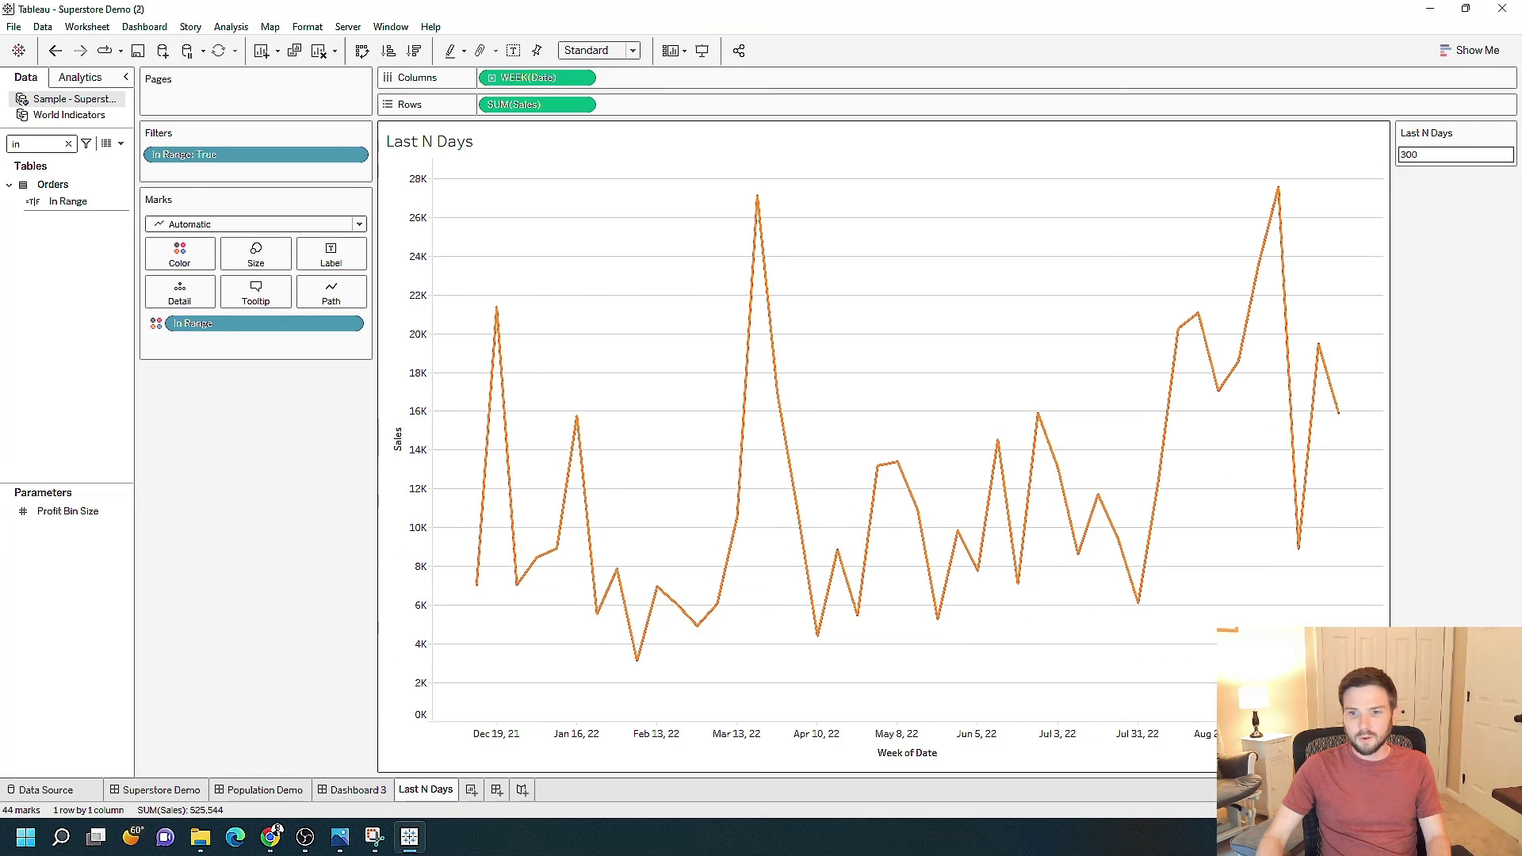
pyautogui.click(1455, 157)
pyautogui.write('200')
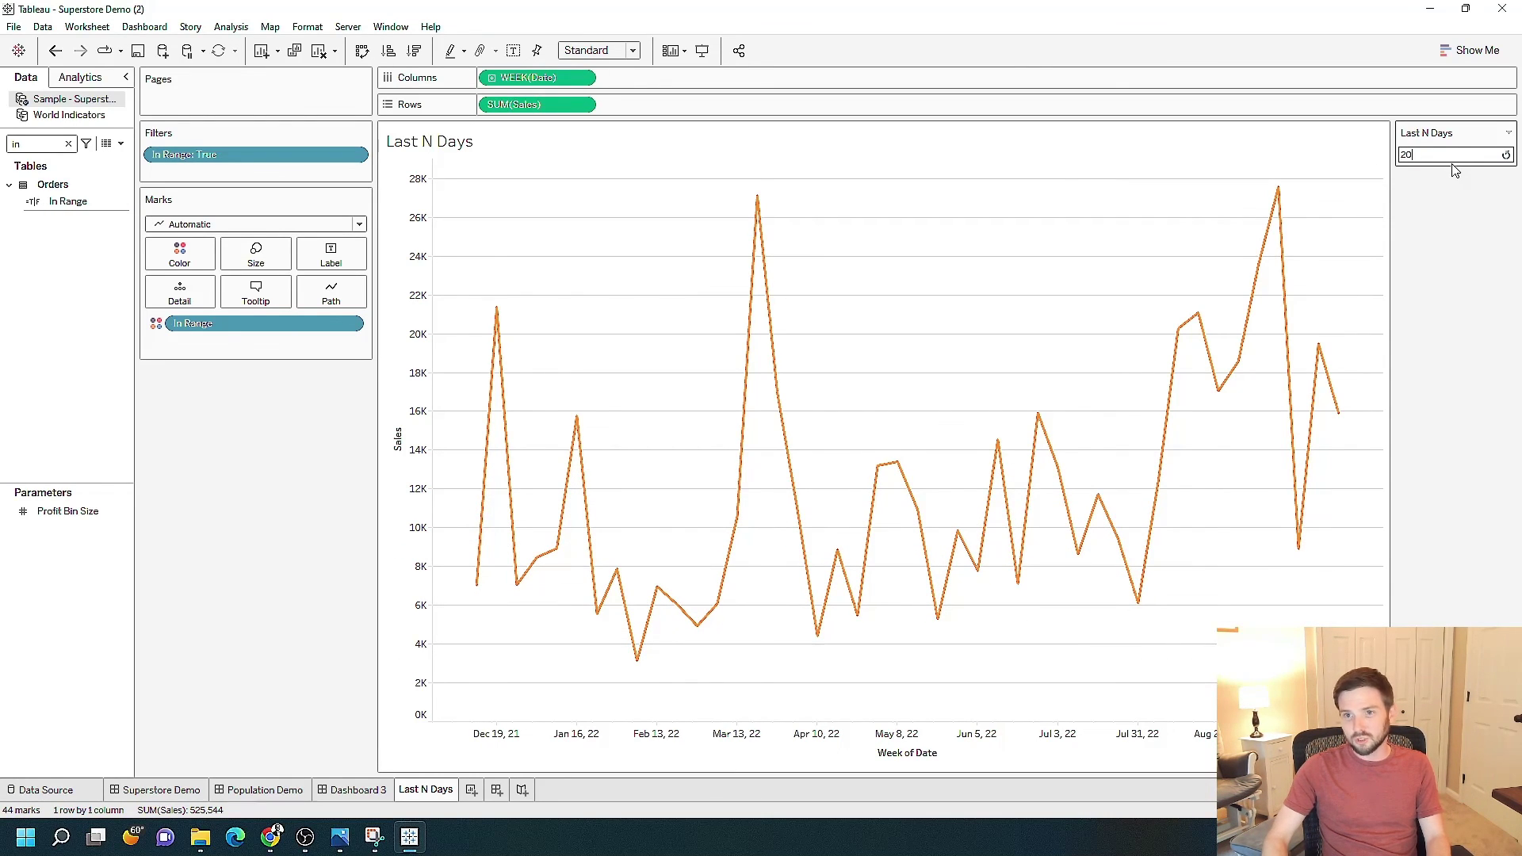
pyautogui.press('Return')
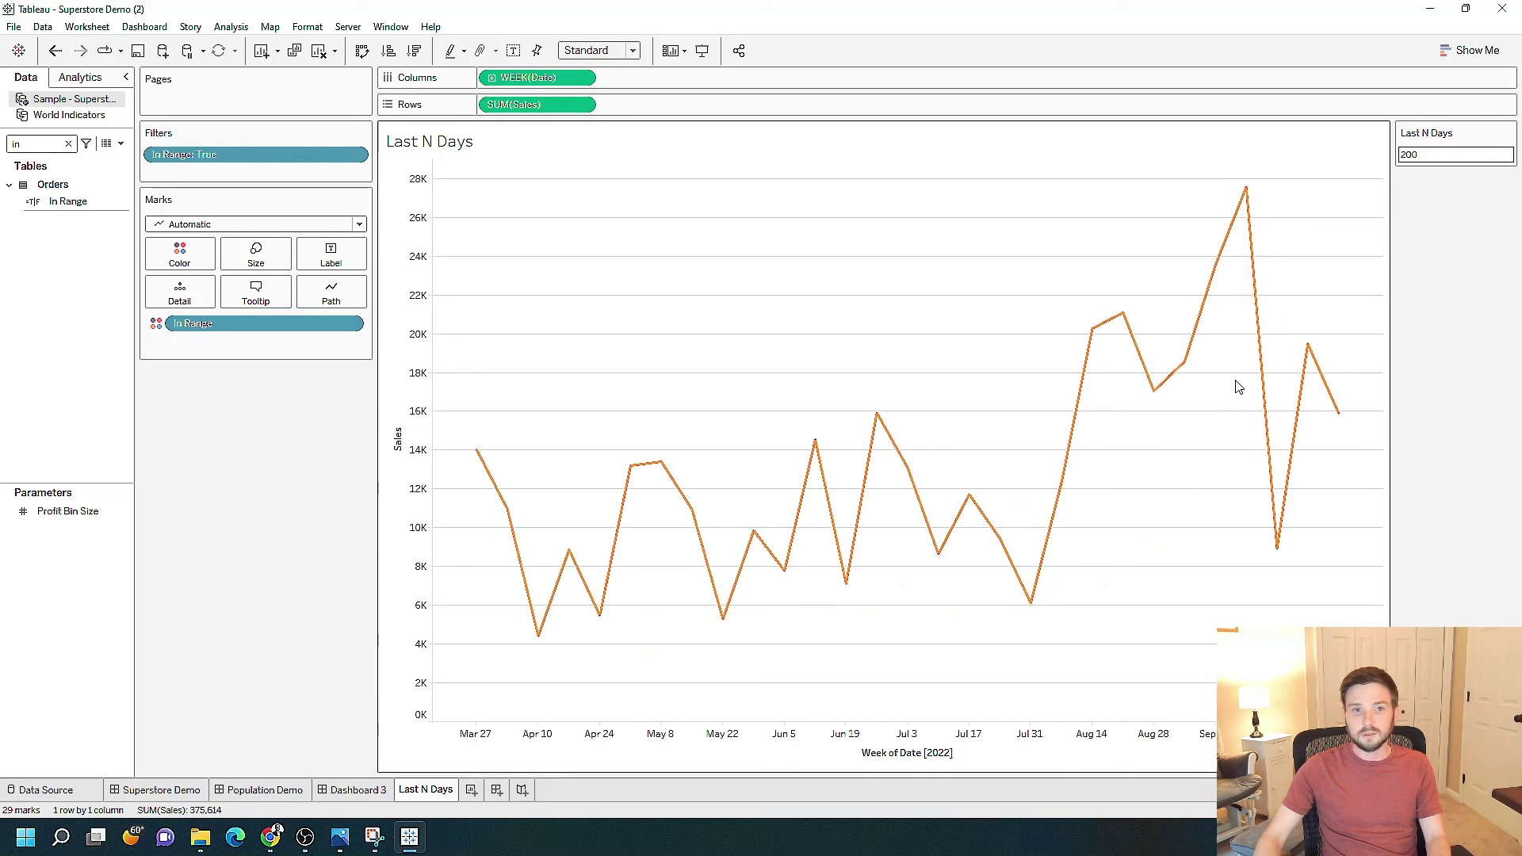